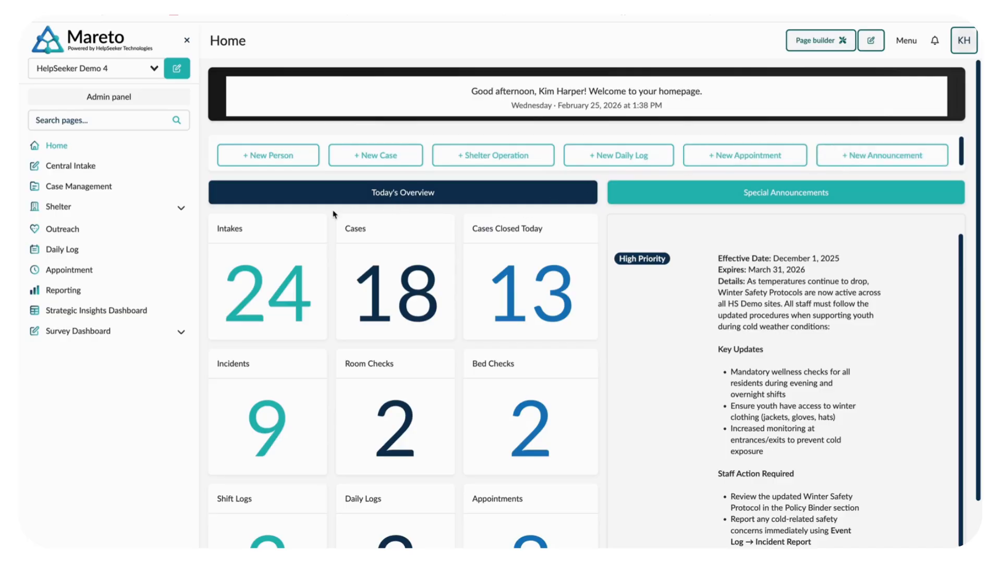
Step: Review the Today's Overview counts and read through the Special Announcements on the homepage
{"action": "scroll", "coordinate": [334, 213], "scroll_direction": "down", "scroll_amount": 2}
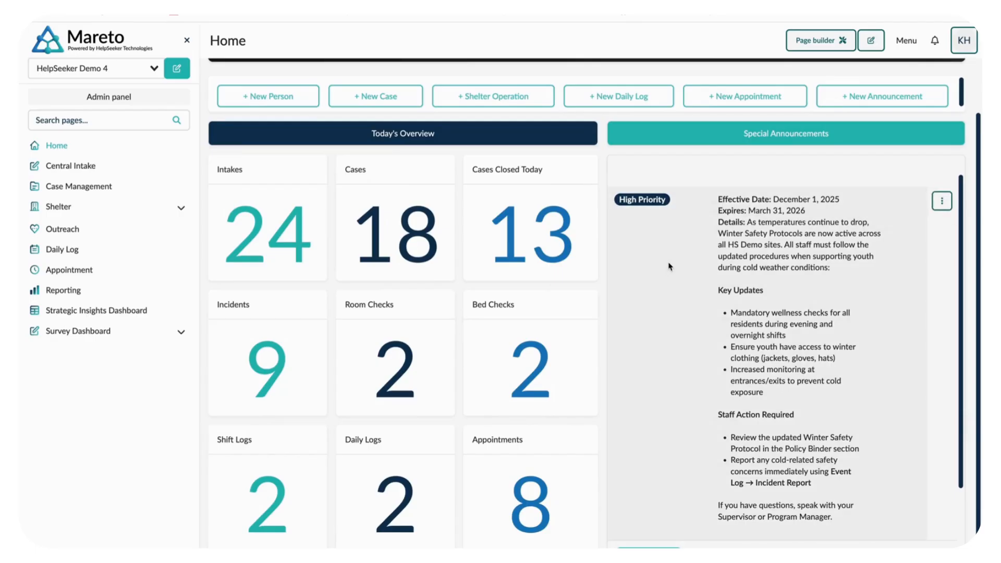
{"action": "scroll", "coordinate": [669, 267], "scroll_direction": "down", "scroll_amount": 3}
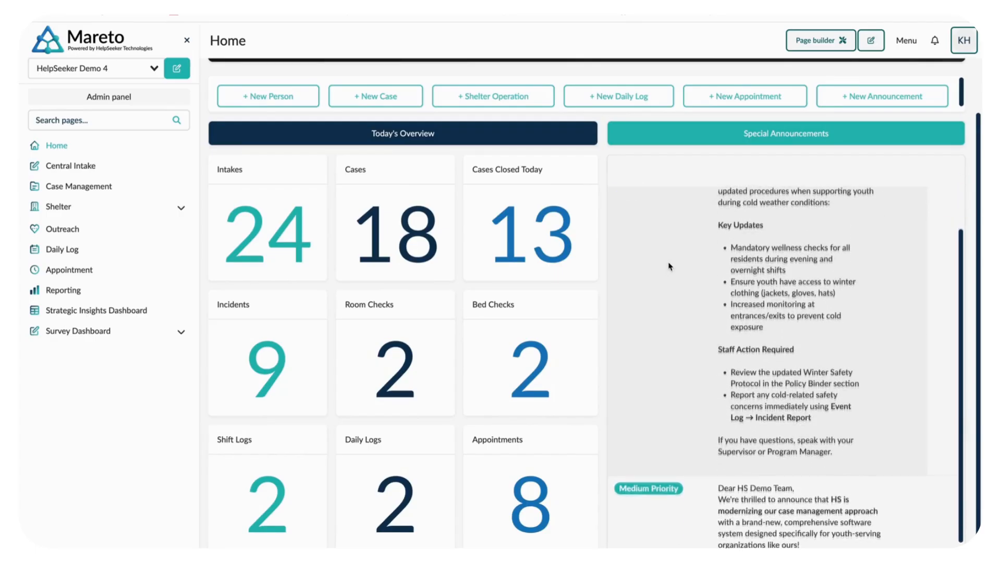
{"action": "scroll", "coordinate": [670, 267], "scroll_direction": "up", "scroll_amount": 3}
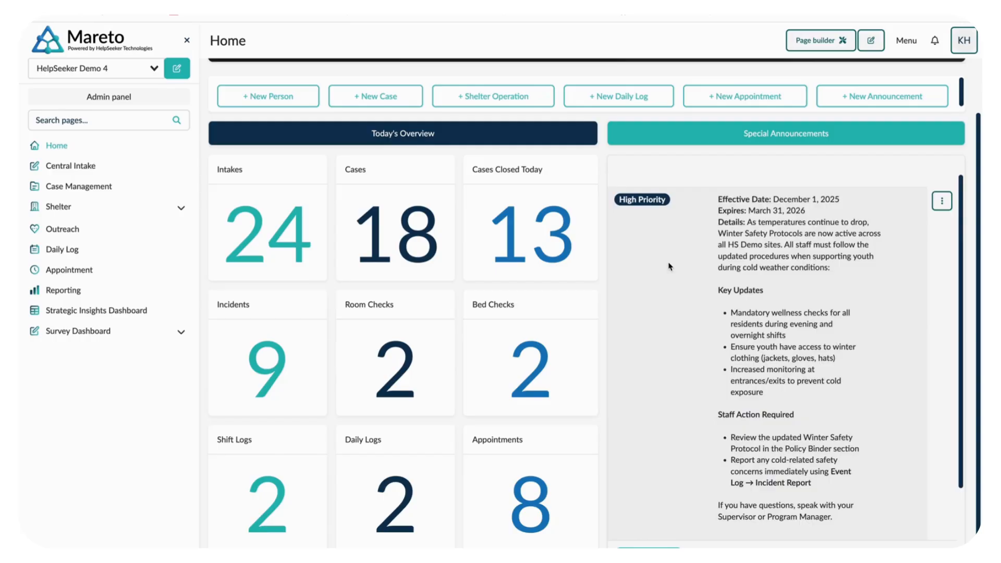
{"action": "scroll", "coordinate": [709, 356], "scroll_direction": "down", "scroll_amount": 3}
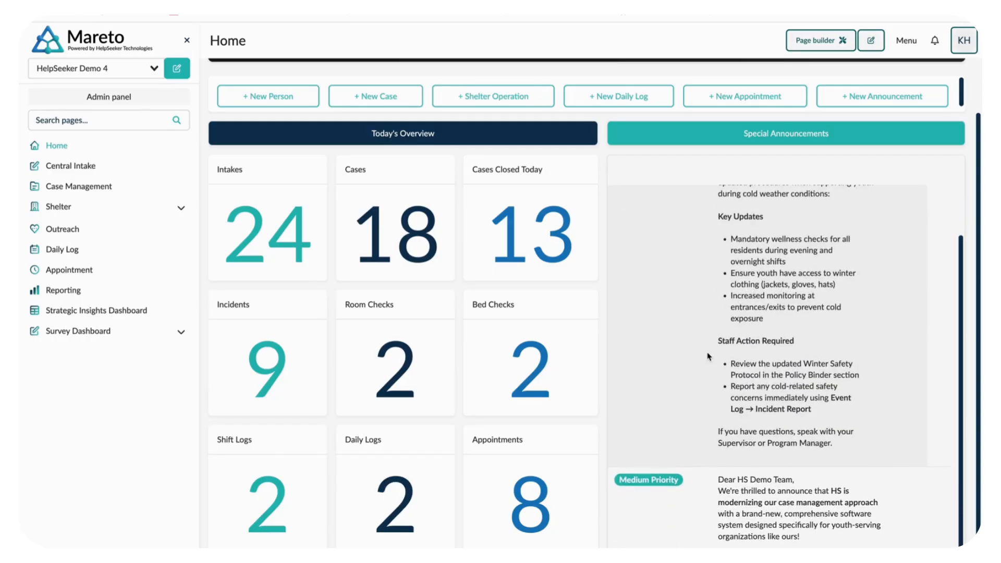
{"action": "scroll", "coordinate": [709, 356], "scroll_direction": "up", "scroll_amount": 3}
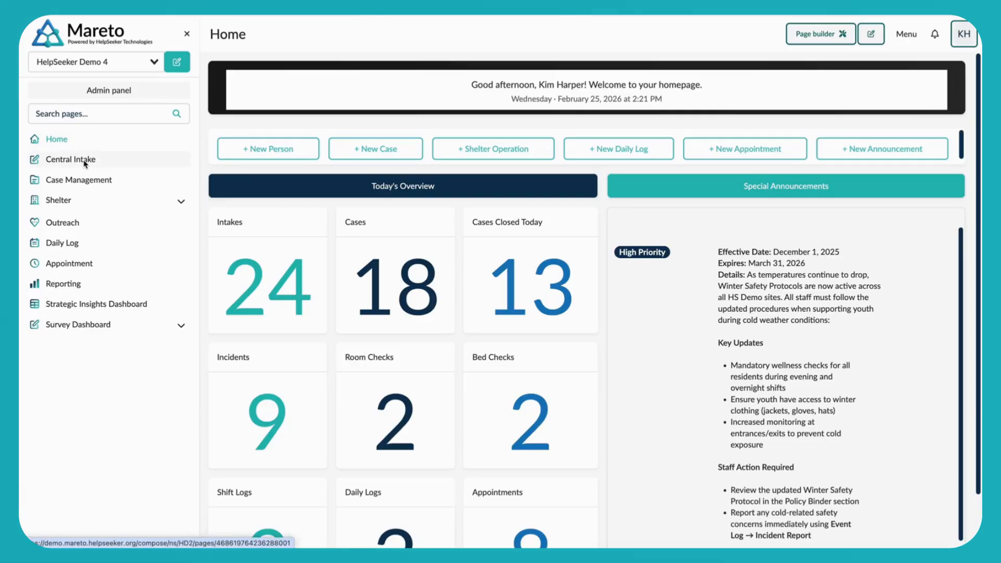
Step: Open the Central Intake call log and inspect the Diversion Result and Immigration Status chart values
{"action": "left_click", "coordinate": [84, 164]}
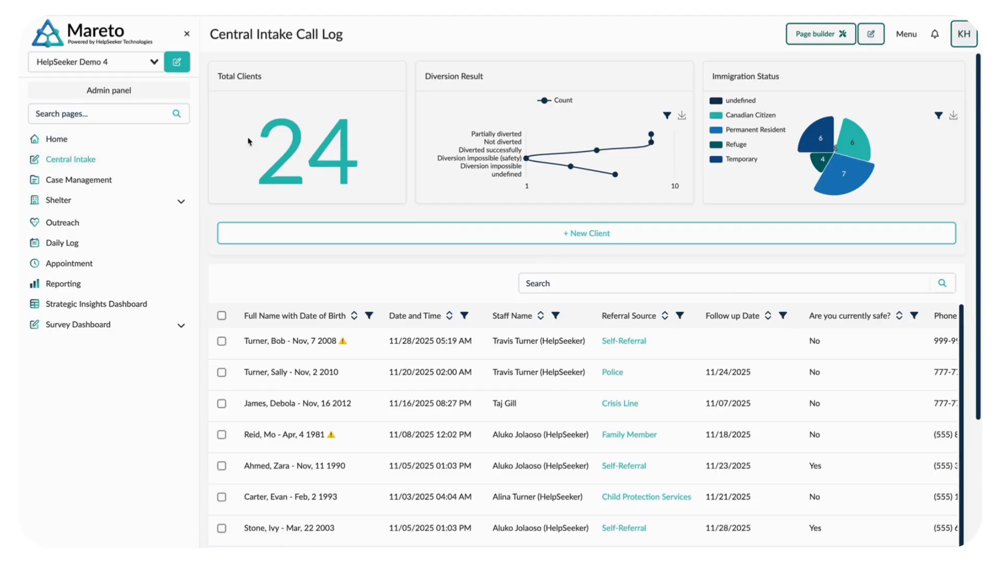
{"action": "mouse_move", "coordinate": [529, 158]}
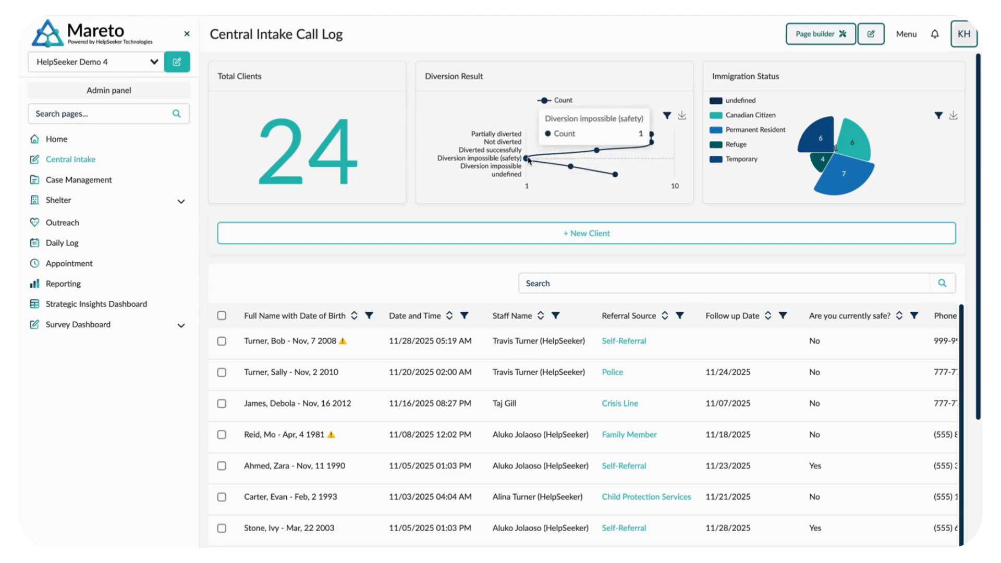
{"action": "mouse_move", "coordinate": [645, 147]}
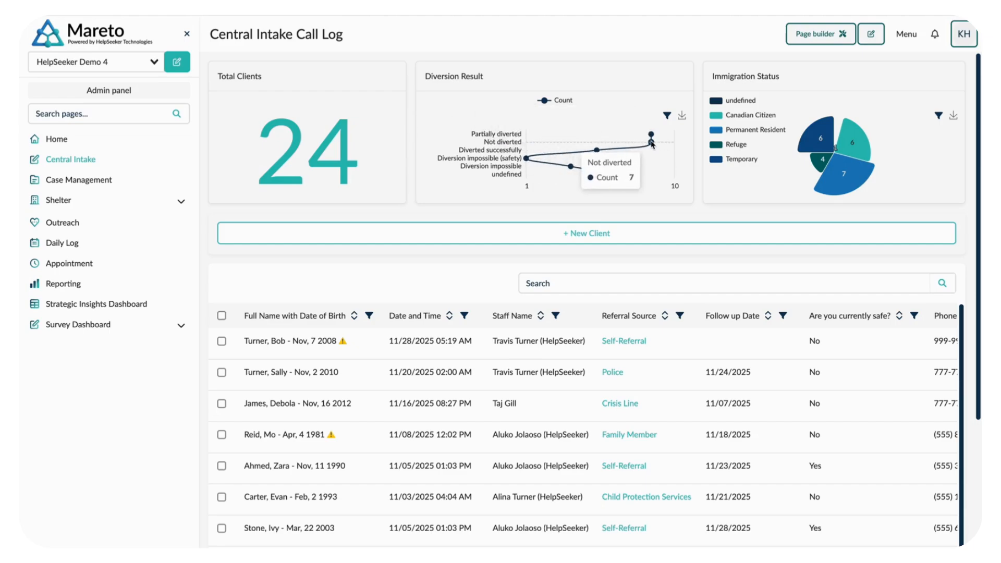
{"action": "mouse_move", "coordinate": [839, 138]}
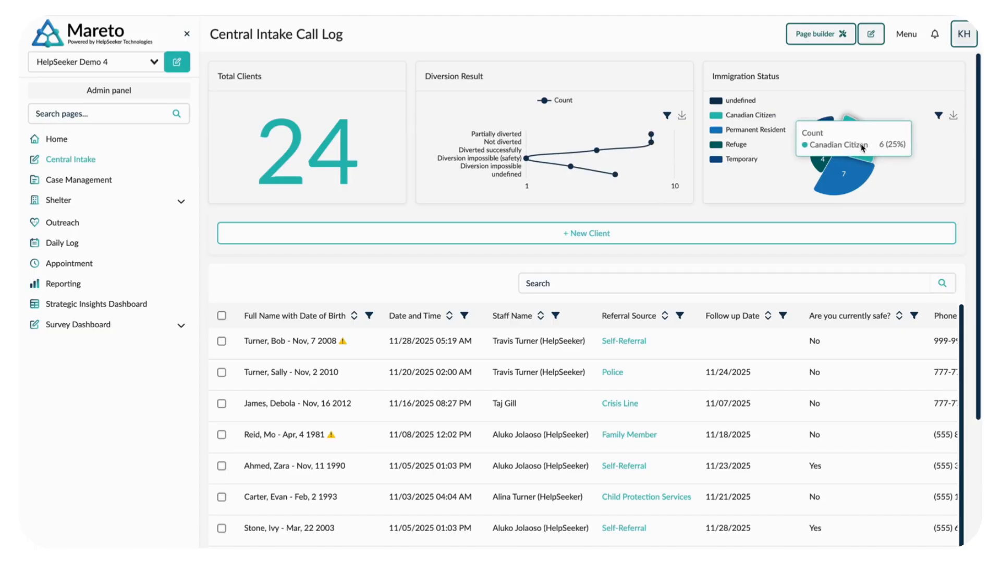
{"action": "mouse_move", "coordinate": [821, 166]}
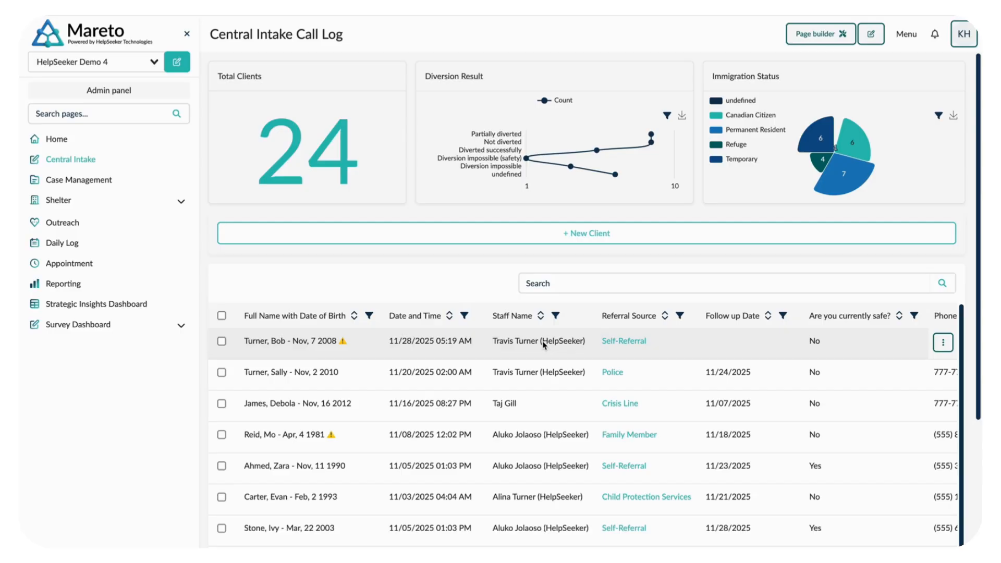
Step: Look over the intake call log table, including its Phone Number column and further client rows
{"action": "scroll", "coordinate": [633, 343], "scroll_direction": "right", "scroll_amount": 4}
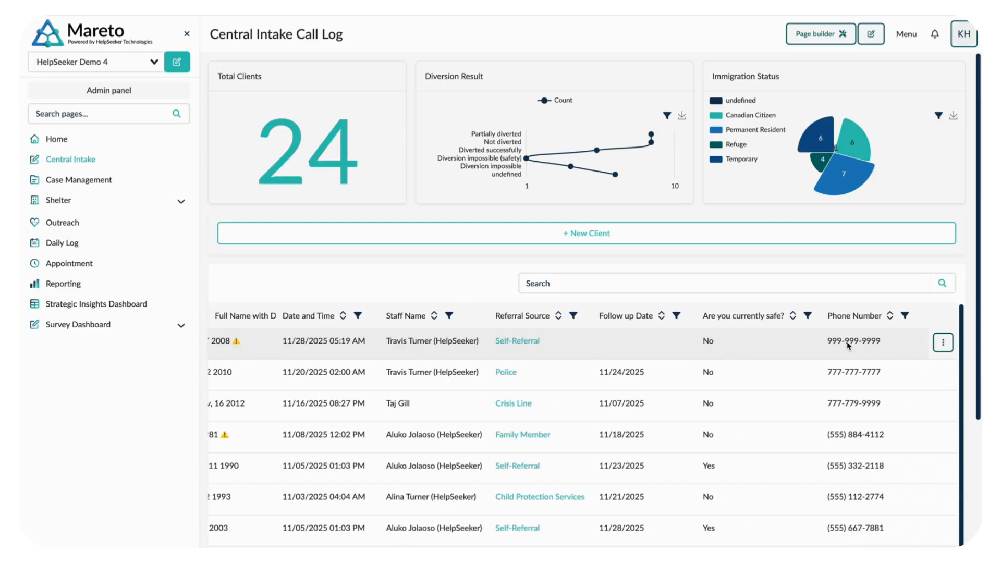
{"action": "scroll", "coordinate": [845, 344], "scroll_direction": "left", "scroll_amount": 4}
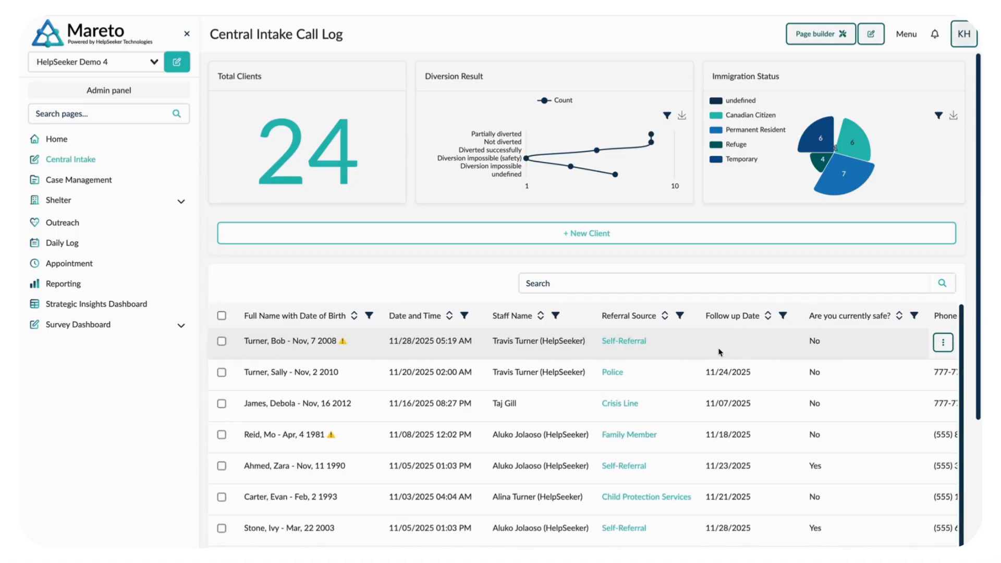
{"action": "scroll", "coordinate": [625, 360], "scroll_direction": "down", "scroll_amount": 3}
{"action": "scroll", "coordinate": [624, 361], "scroll_direction": "up", "scroll_amount": 3}
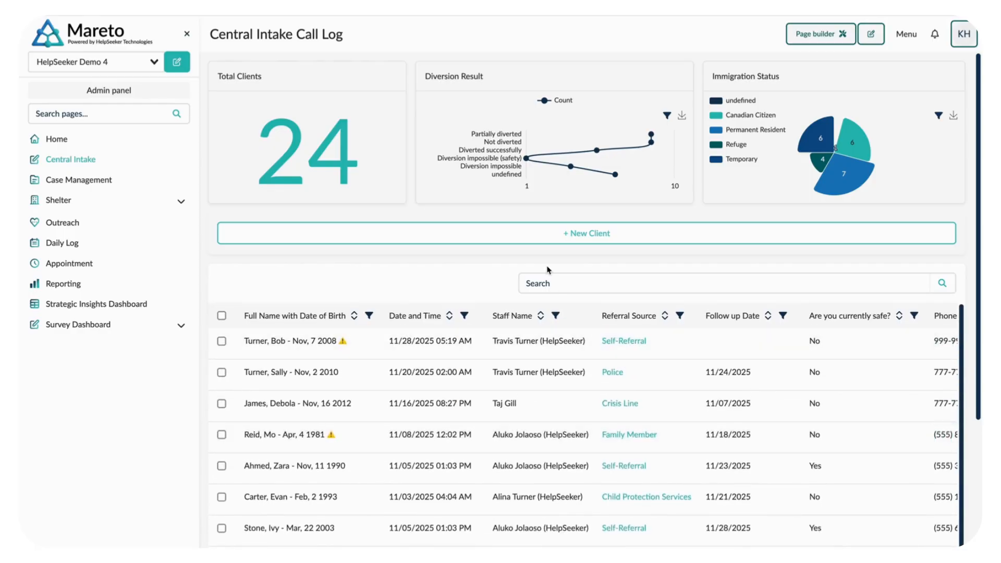
Step: Start a new client intake record and check the available options for Gender, Completed and Declined Services
{"action": "left_click", "coordinate": [550, 236]}
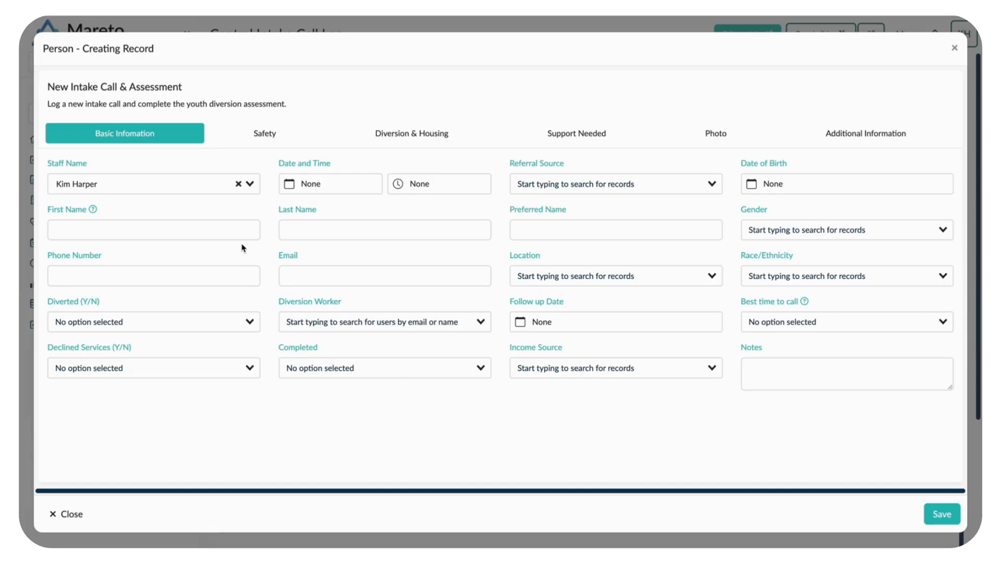
{"action": "left_click", "coordinate": [935, 235]}
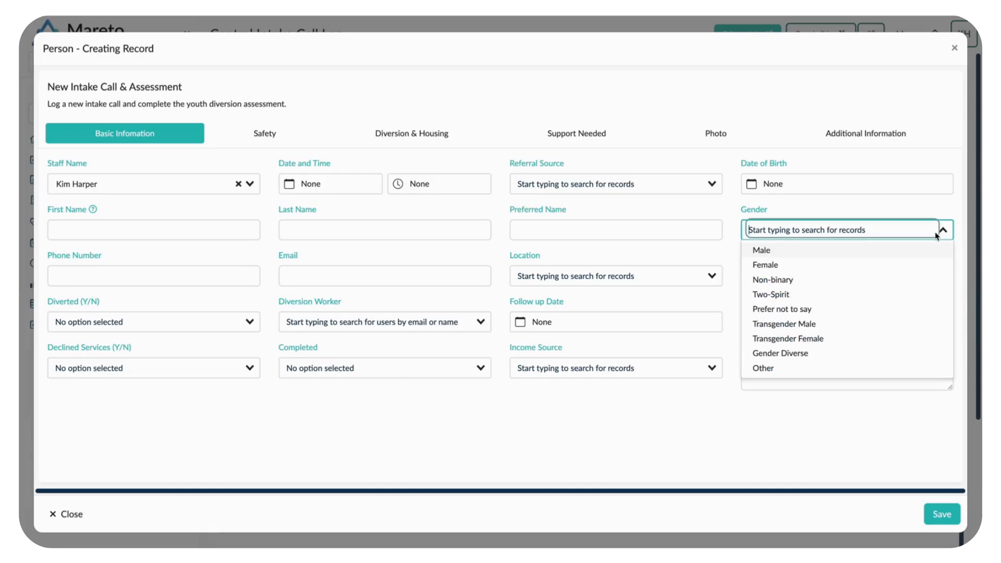
{"action": "left_click", "coordinate": [945, 232]}
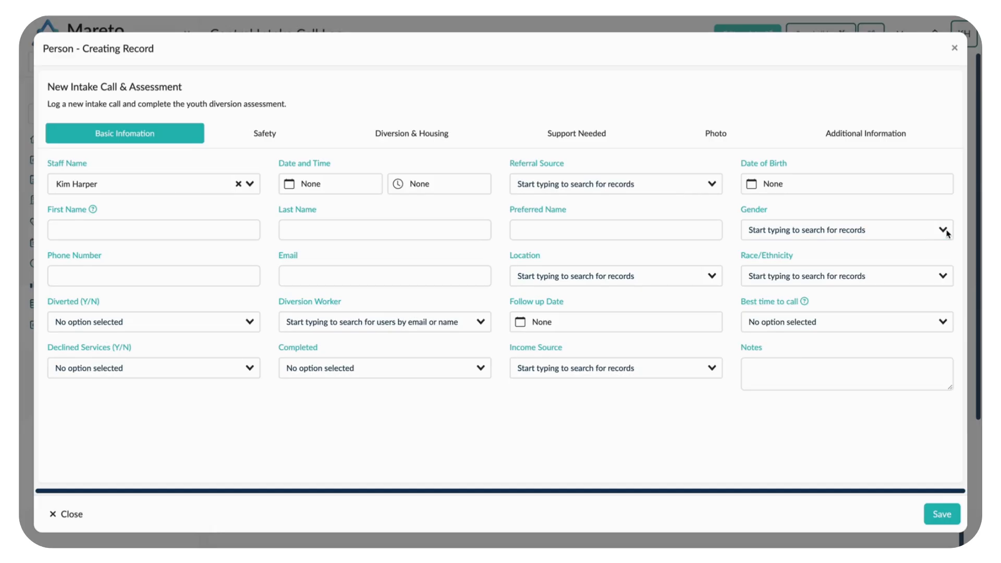
{"action": "left_click", "coordinate": [472, 375]}
{"action": "left_click", "coordinate": [480, 371]}
{"action": "left_click", "coordinate": [234, 371]}
{"action": "left_click", "coordinate": [250, 371]}
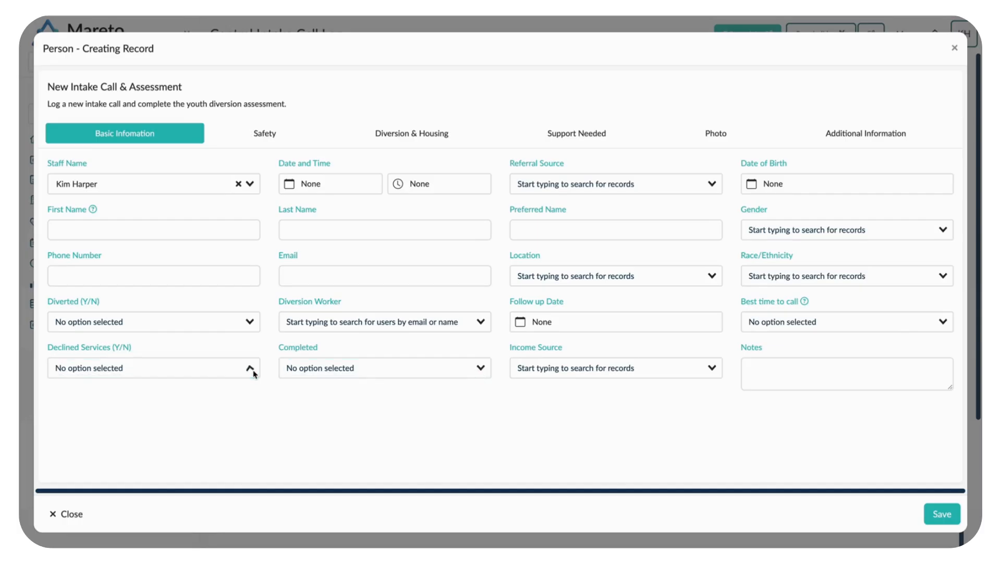
Step: In the intake form's Safety section, review the Immigration Status options and try the Risk Identified switch on and off
{"action": "left_click", "coordinate": [274, 135]}
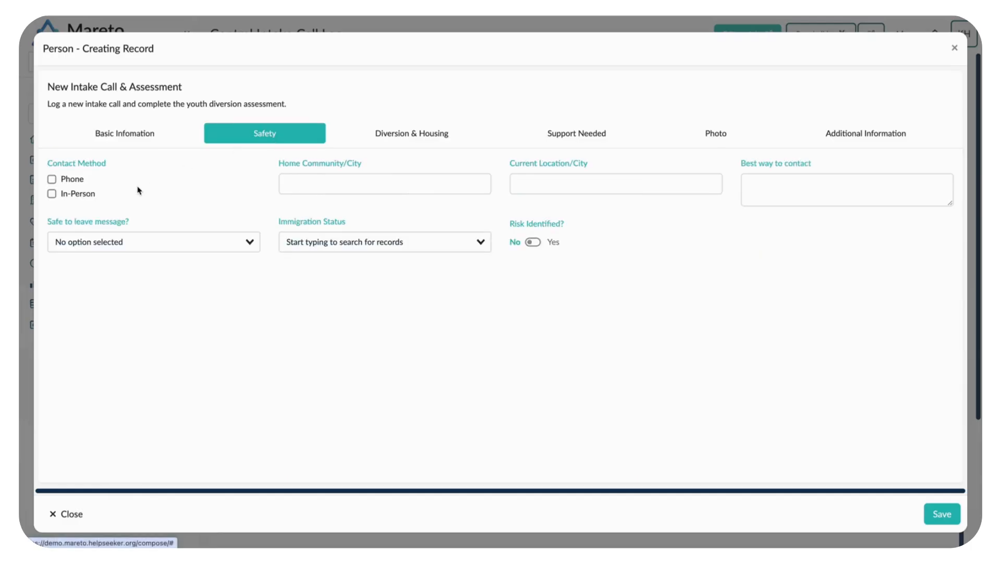
{"action": "left_click", "coordinate": [479, 248]}
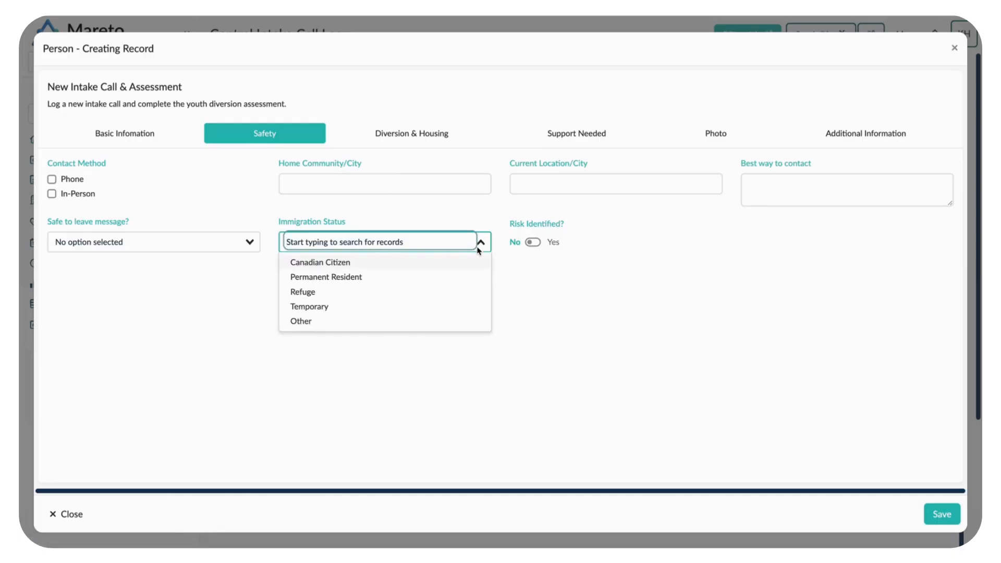
{"action": "left_click", "coordinate": [480, 244]}
{"action": "left_click", "coordinate": [533, 242]}
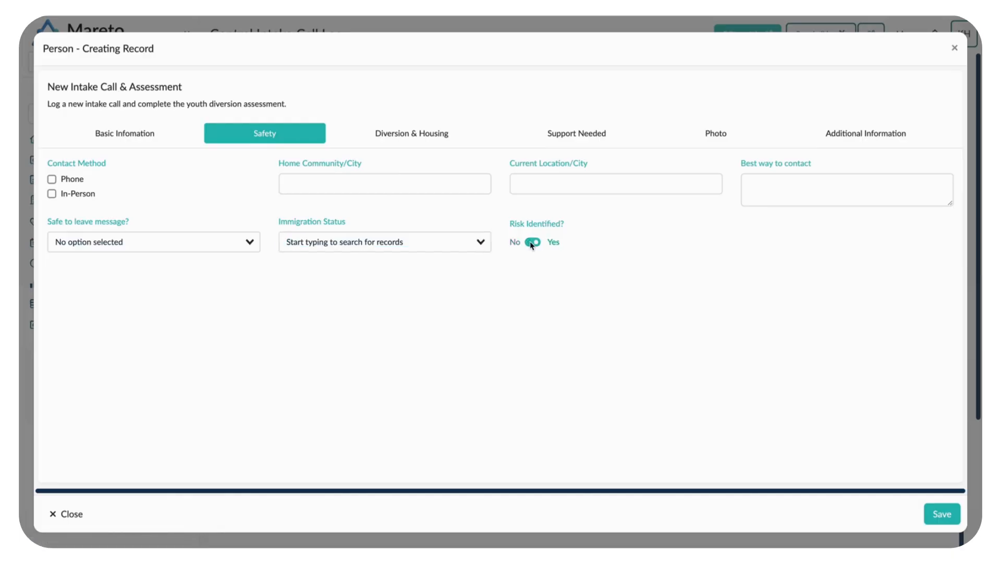
{"action": "left_click", "coordinate": [533, 243]}
Step: In the Diversion & Housing section, try the first-time homelessness switch and review the options for the main reason for leaving
{"action": "left_click", "coordinate": [406, 136]}
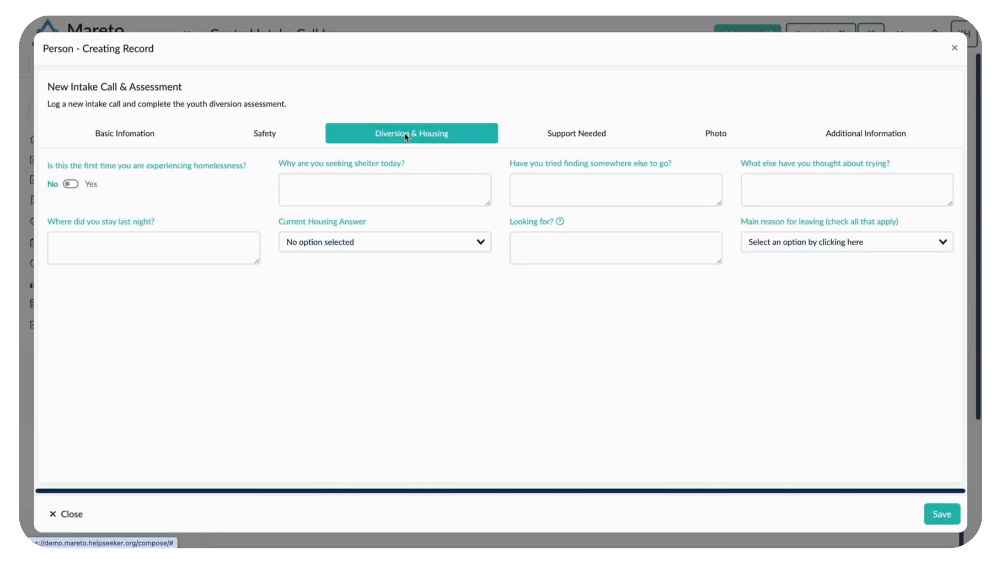
{"action": "left_click", "coordinate": [72, 184]}
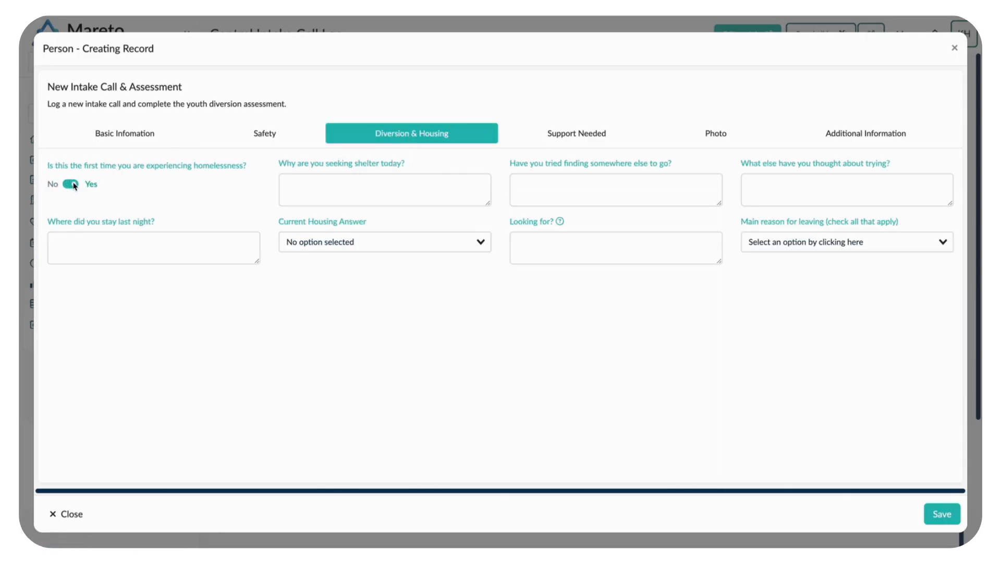
{"action": "left_click", "coordinate": [73, 185]}
{"action": "left_click", "coordinate": [942, 243]}
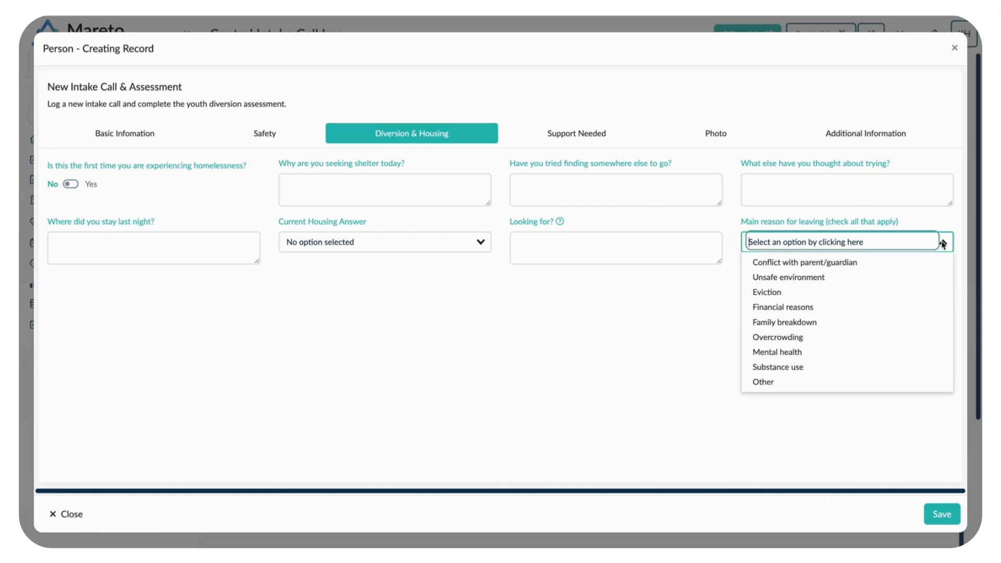
{"action": "left_click", "coordinate": [944, 243]}
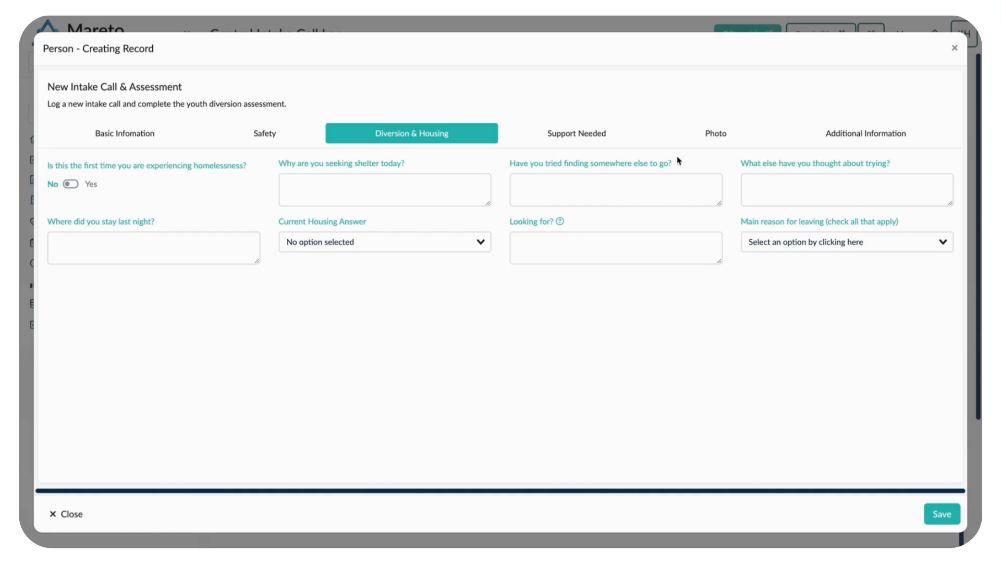
Step: In the Support Needed section, review the housing barrier options and mark IMI data entered and Safety plan attached as next steps
{"action": "left_click", "coordinate": [578, 139]}
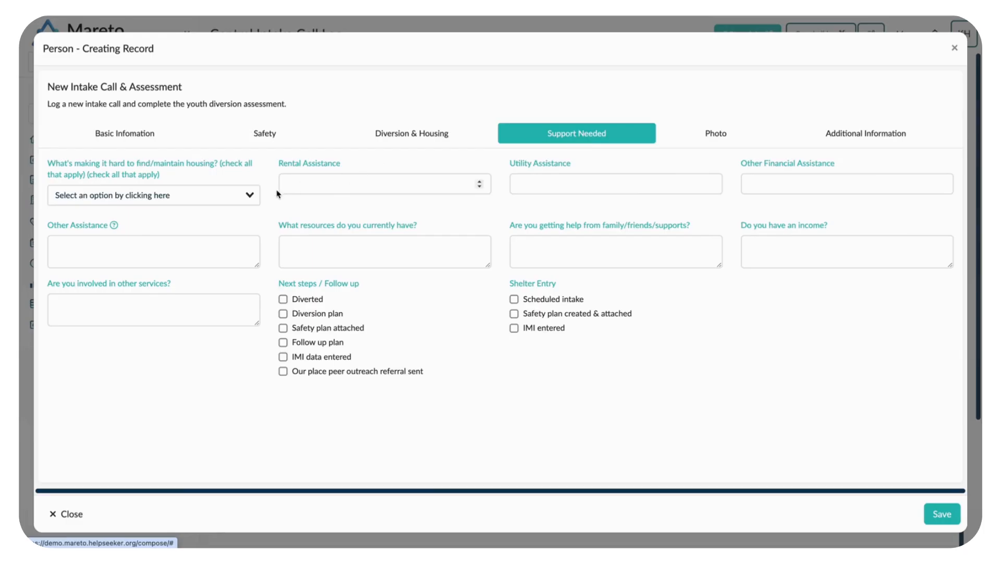
{"action": "left_click", "coordinate": [251, 196]}
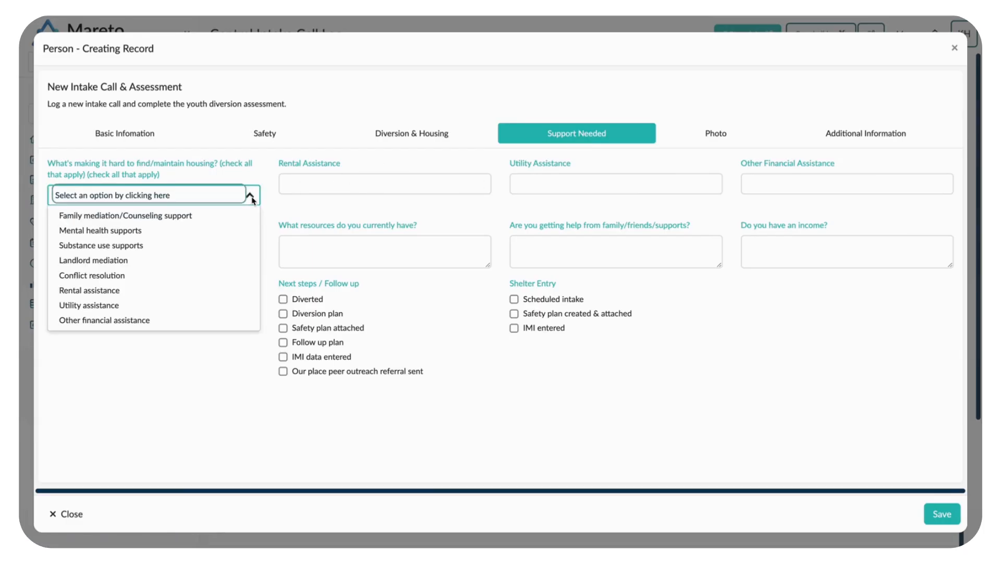
{"action": "left_click", "coordinate": [251, 197]}
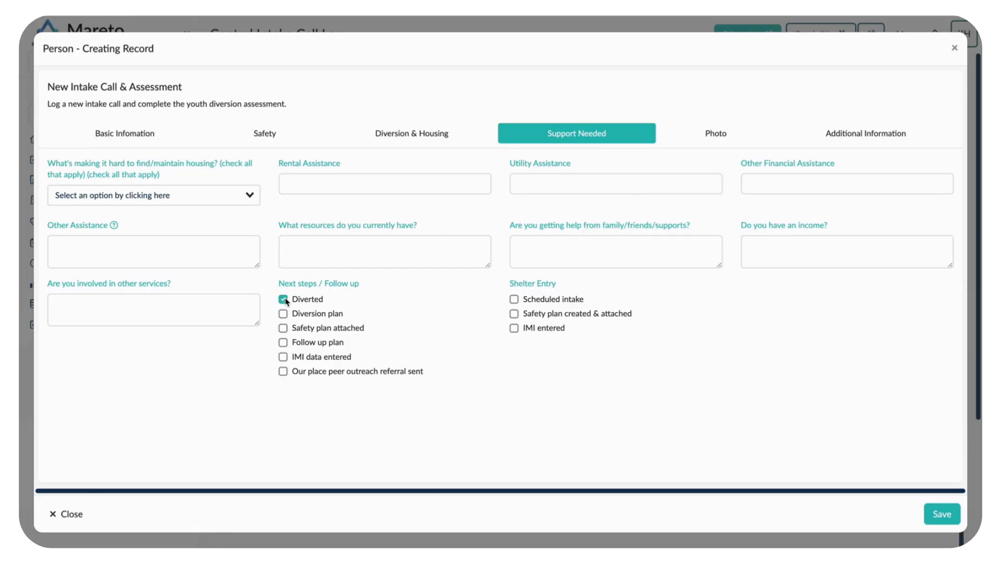
{"action": "left_click", "coordinate": [283, 357]}
{"action": "left_click", "coordinate": [283, 328]}
Step: View the intake form's Photo and Additional Information sections and save the record
{"action": "left_click", "coordinate": [709, 136]}
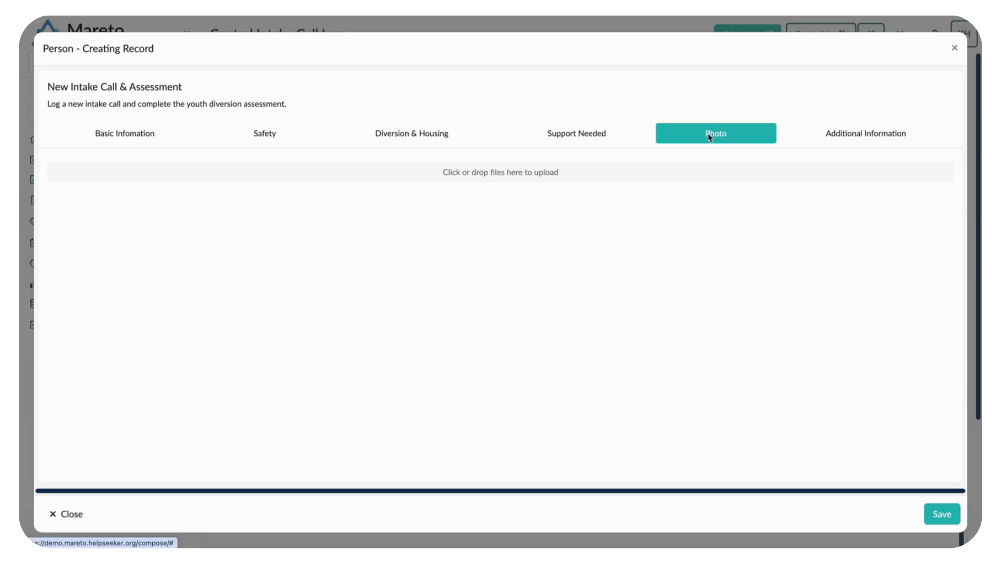
{"action": "left_click", "coordinate": [844, 138]}
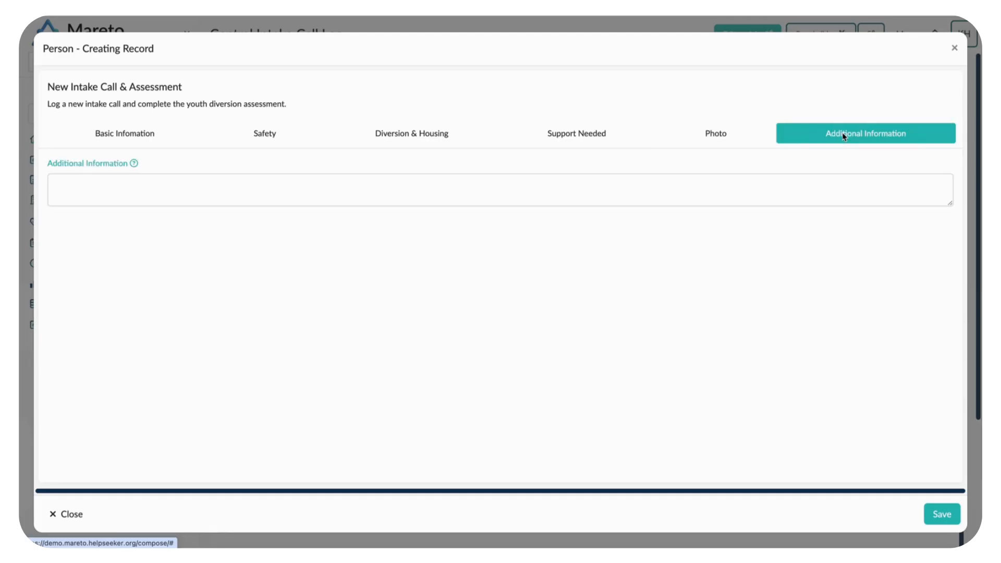
{"action": "left_click", "coordinate": [940, 515]}
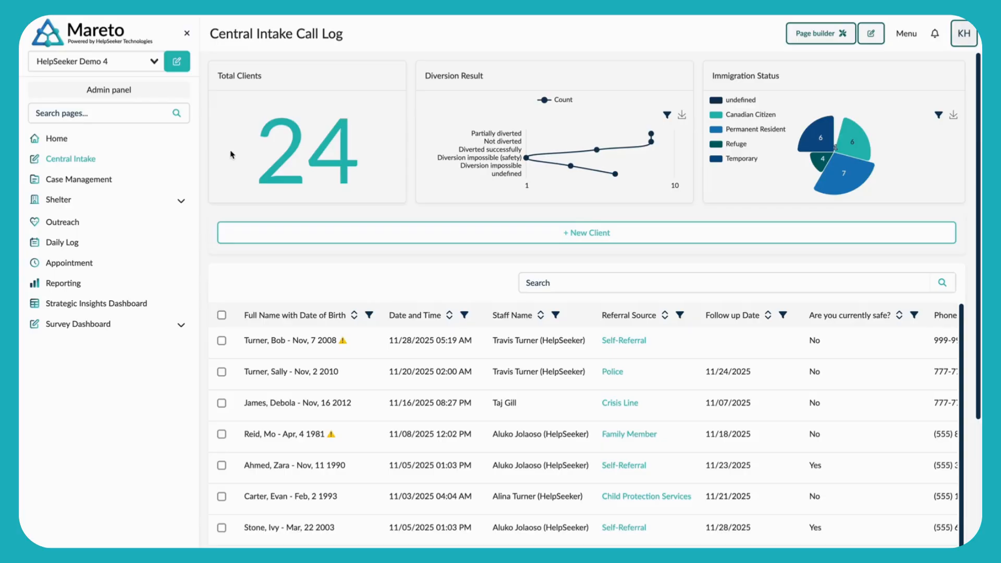
Step: Open Case Management and look through the list of closed cases
{"action": "left_click", "coordinate": [102, 180]}
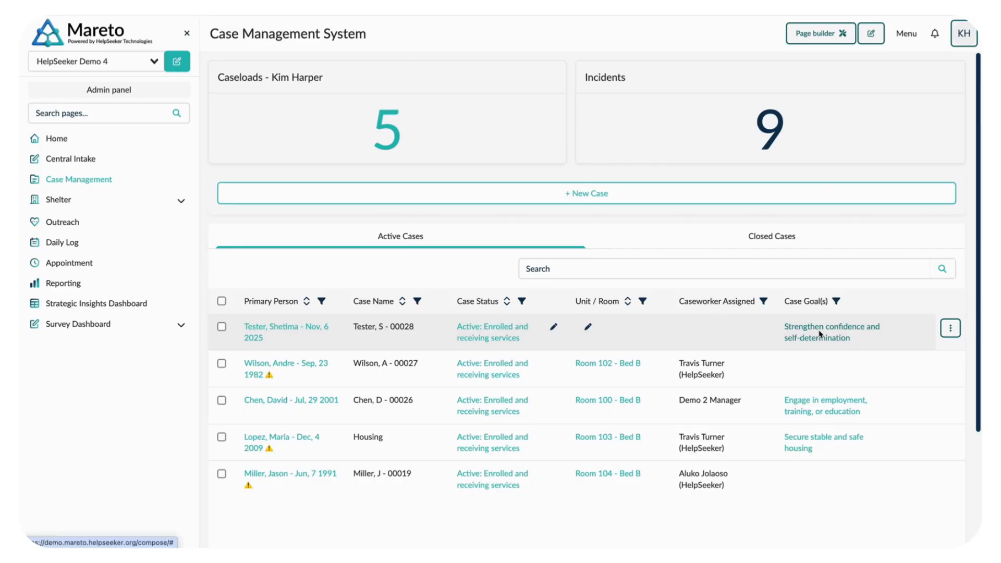
{"action": "left_click", "coordinate": [776, 239]}
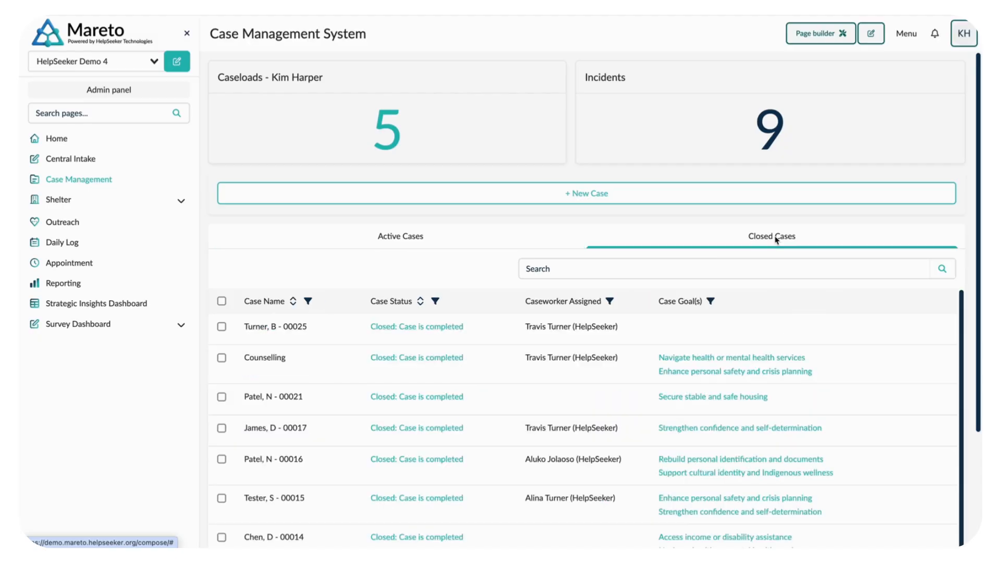
{"action": "scroll", "coordinate": [711, 369], "scroll_direction": "down", "scroll_amount": 2}
{"action": "scroll", "coordinate": [710, 369], "scroll_direction": "up", "scroll_amount": 2}
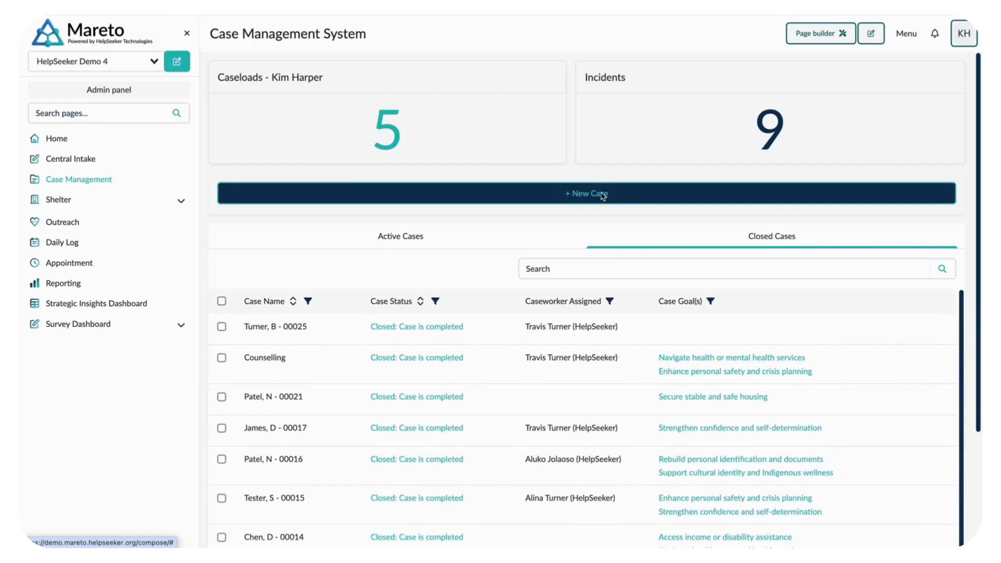
Step: Start a new case and assign the first client in the records list as the primary person
{"action": "left_click", "coordinate": [604, 196]}
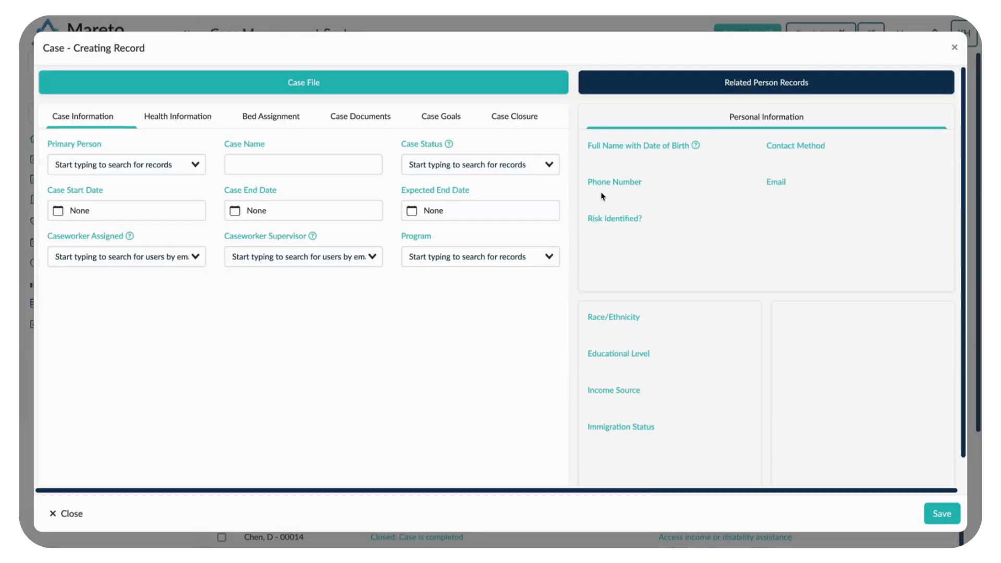
{"action": "left_click", "coordinate": [197, 167]}
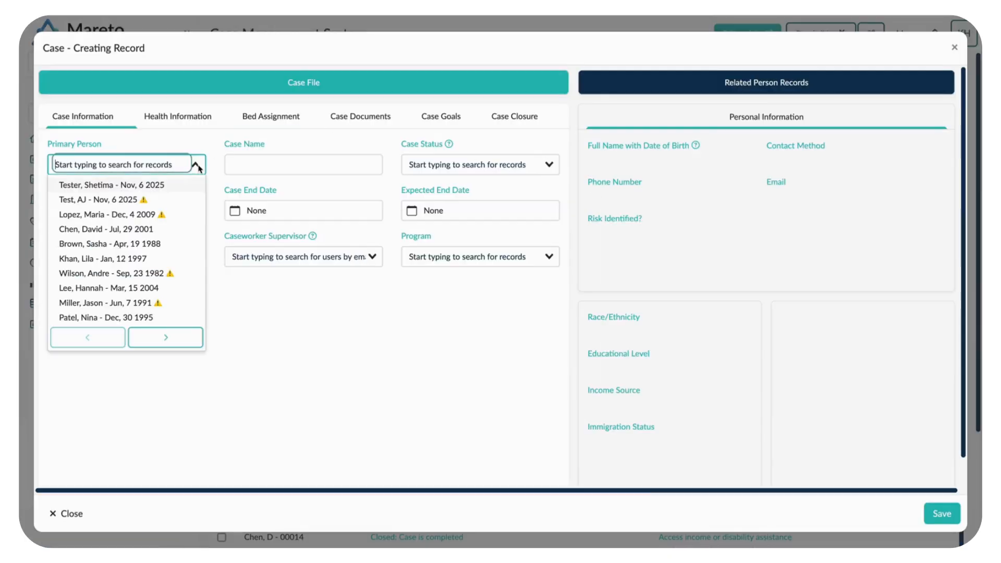
{"action": "left_click", "coordinate": [170, 185]}
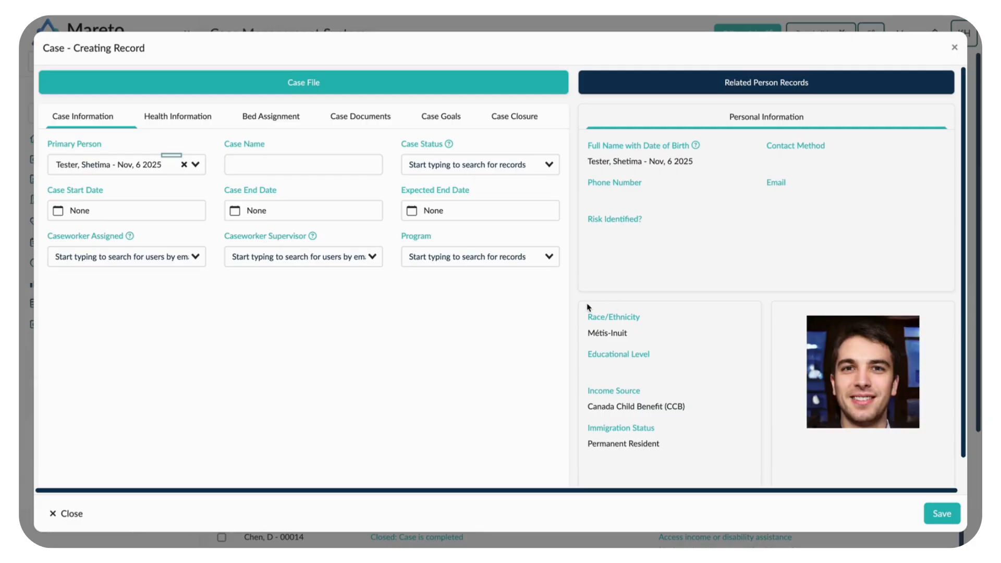
{"action": "mouse_move", "coordinate": [827, 414]}
Step: Name the case Counselling and set its status to Active: Enrolled and receiving services
{"action": "left_click", "coordinate": [324, 166]}
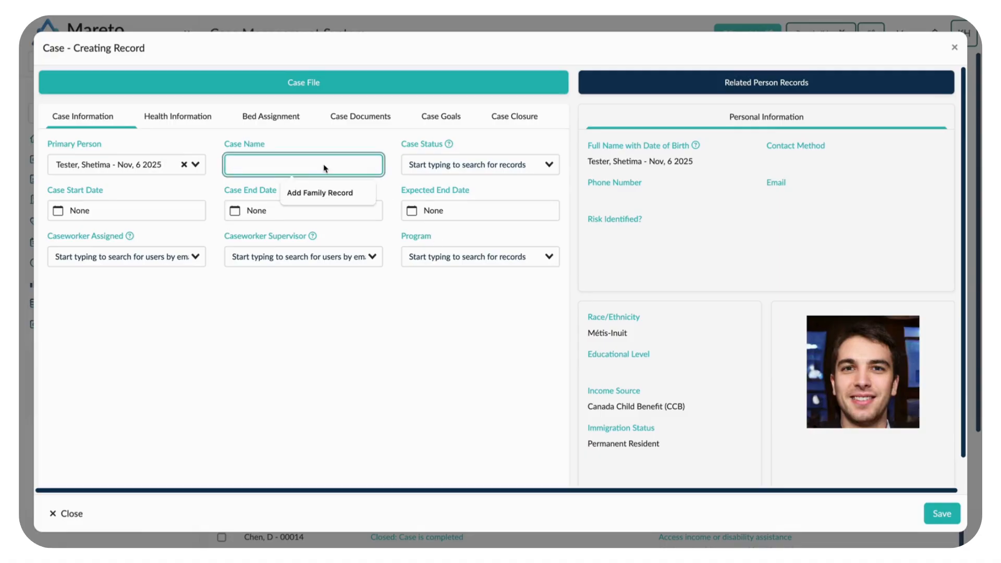
{"action": "type", "text": "Counselling"}
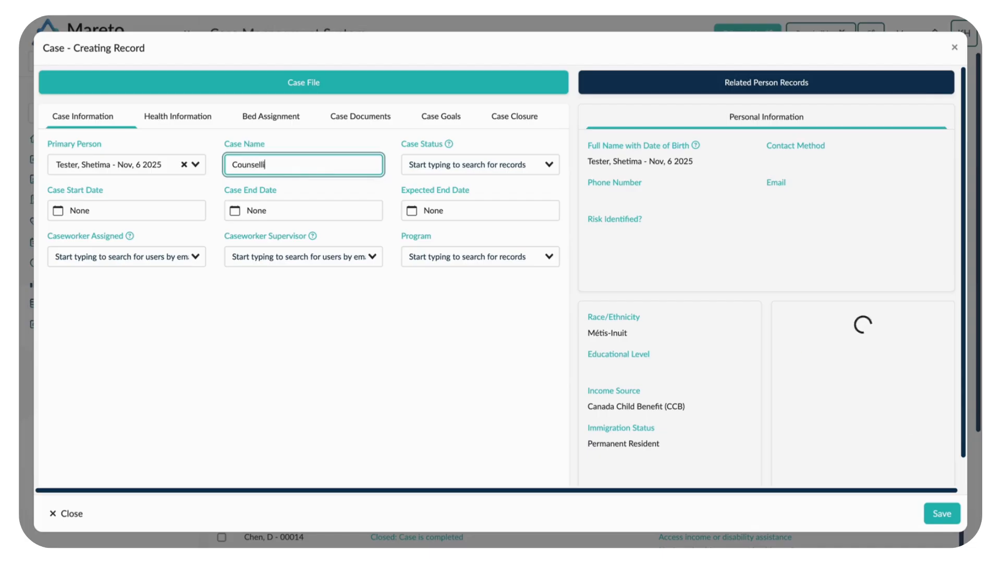
{"action": "left_click", "coordinate": [550, 166]}
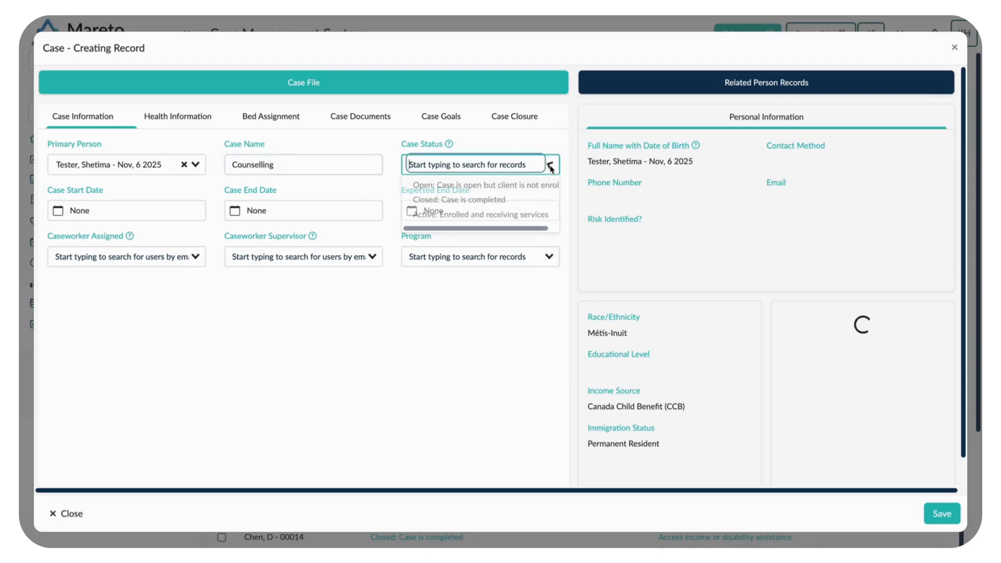
{"action": "left_click", "coordinate": [500, 214]}
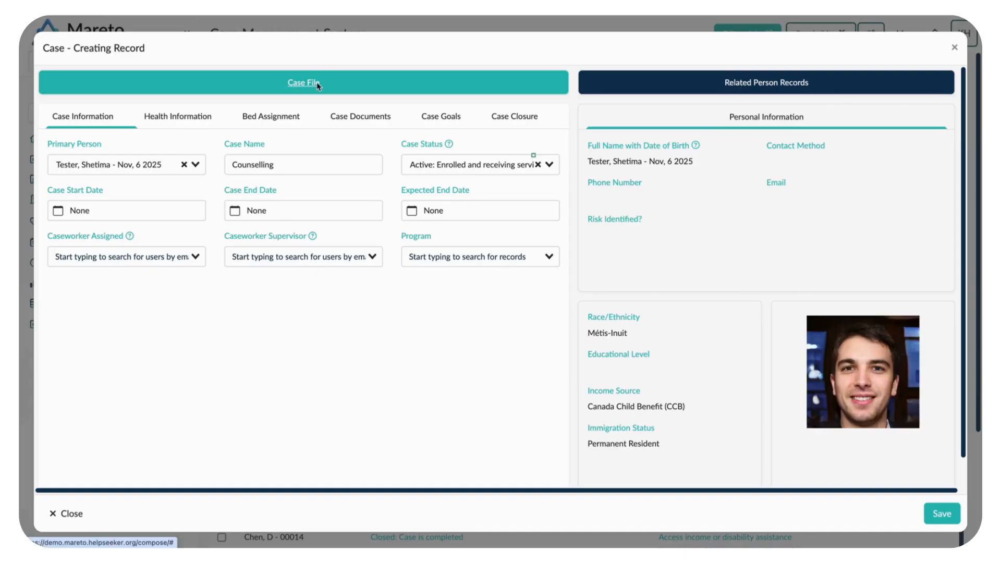
Step: In the case's Health Information section, try the Has Allergies and Has Health Issues switches, returning both to No
{"action": "left_click", "coordinate": [164, 117]}
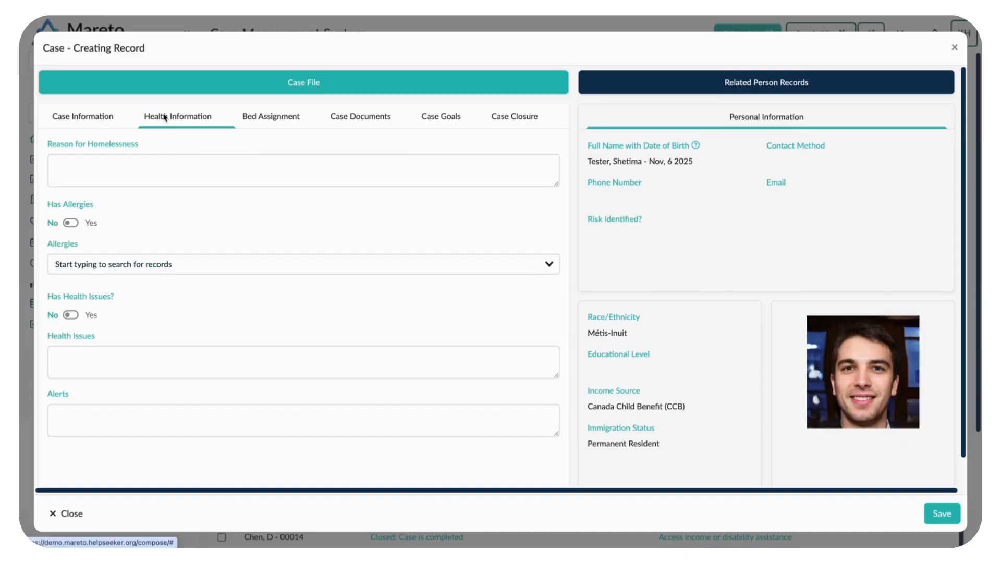
{"action": "left_click", "coordinate": [71, 223]}
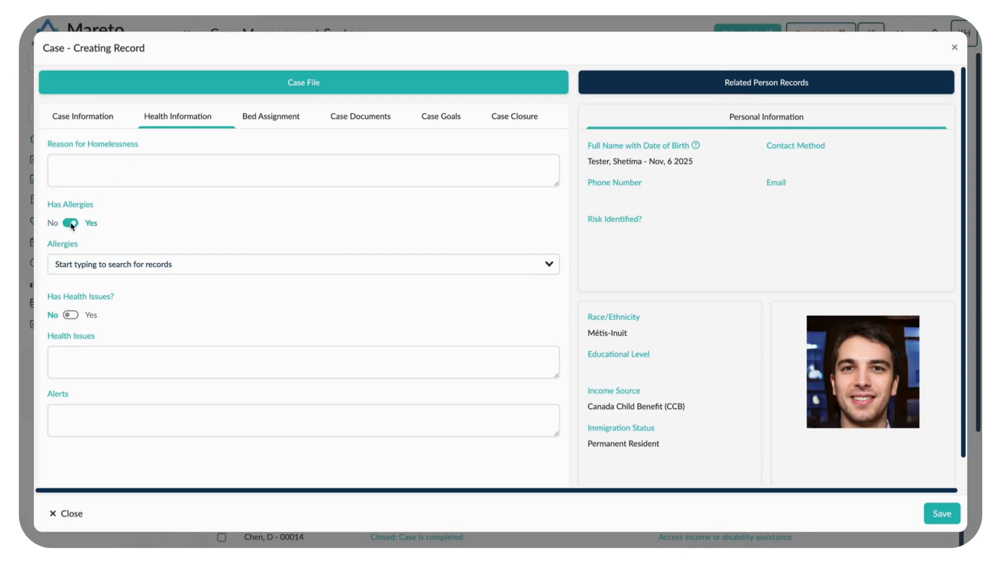
{"action": "left_click", "coordinate": [71, 224]}
{"action": "left_click", "coordinate": [71, 315]}
{"action": "left_click", "coordinate": [70, 316]}
Step: View the Case Documents section and review the available document types
{"action": "left_click", "coordinate": [360, 121]}
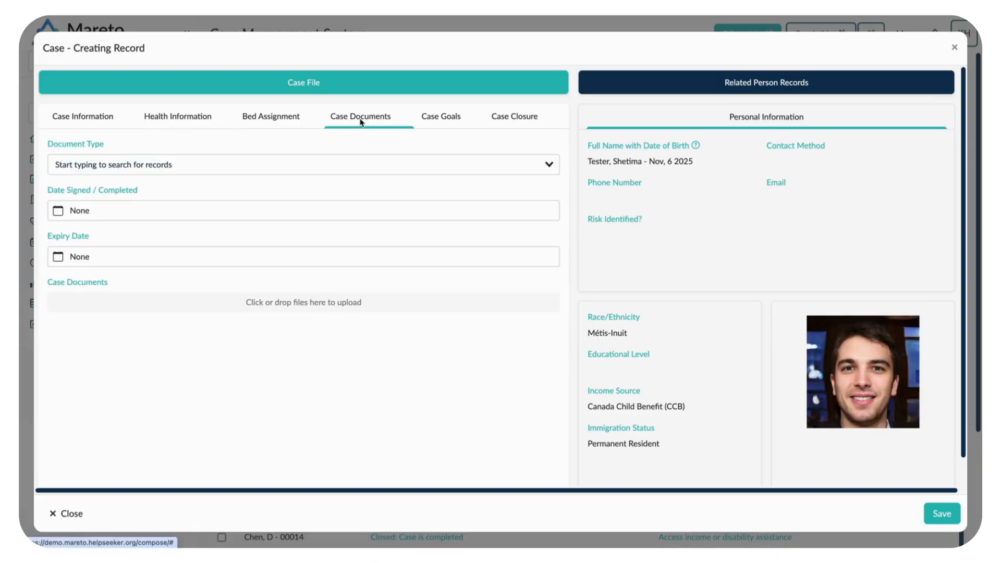
{"action": "left_click", "coordinate": [549, 166]}
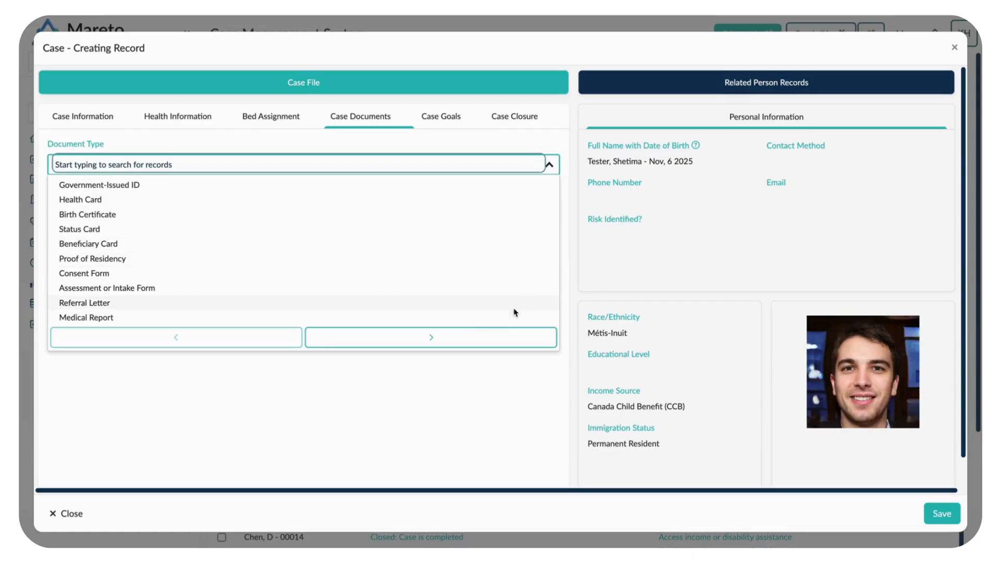
{"action": "left_click", "coordinate": [549, 165]}
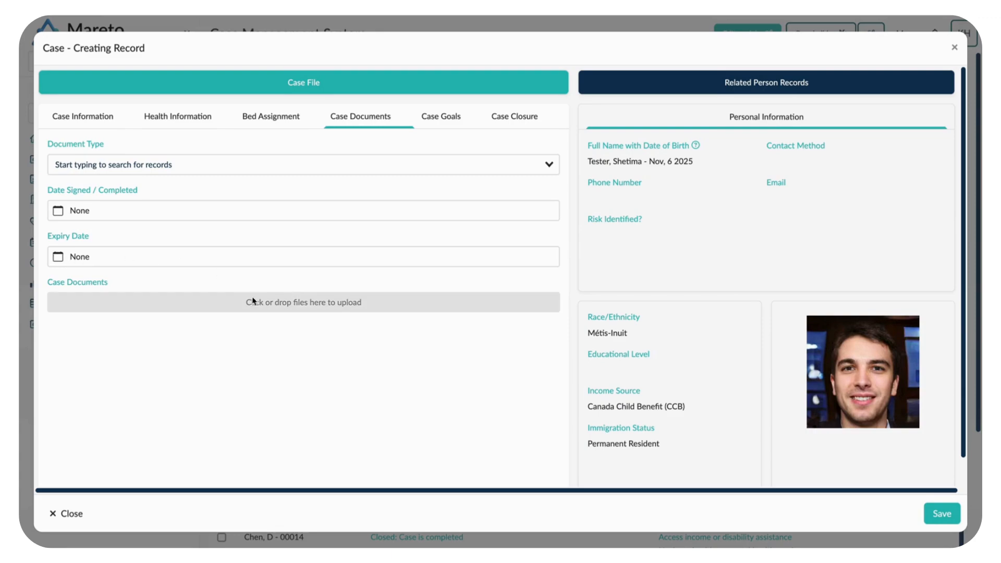
Step: Add the case goals Access income or disability assistance, Navigate health or mental health services, and Increase community connection and belonging
{"action": "left_click", "coordinate": [433, 119]}
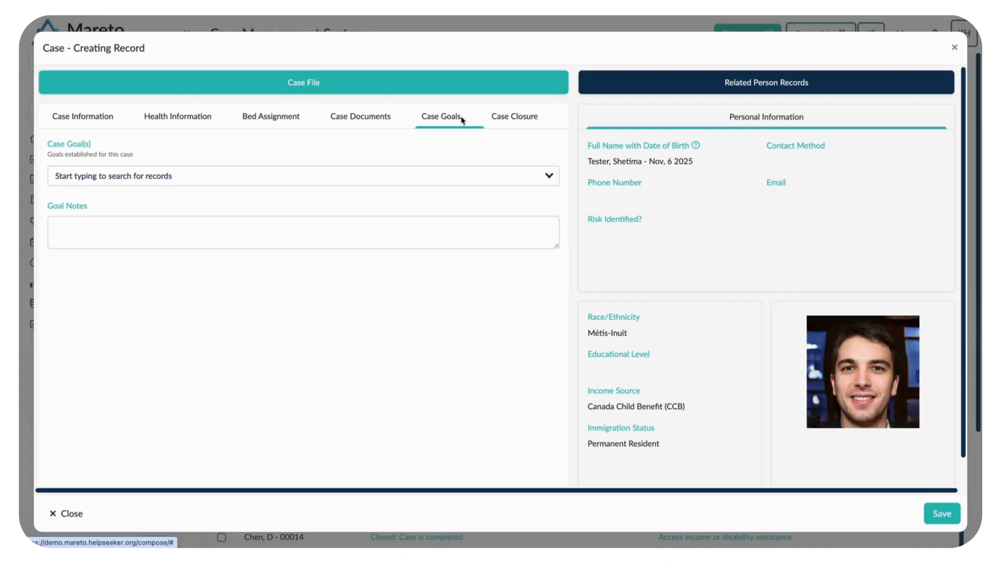
{"action": "left_click", "coordinate": [550, 177]}
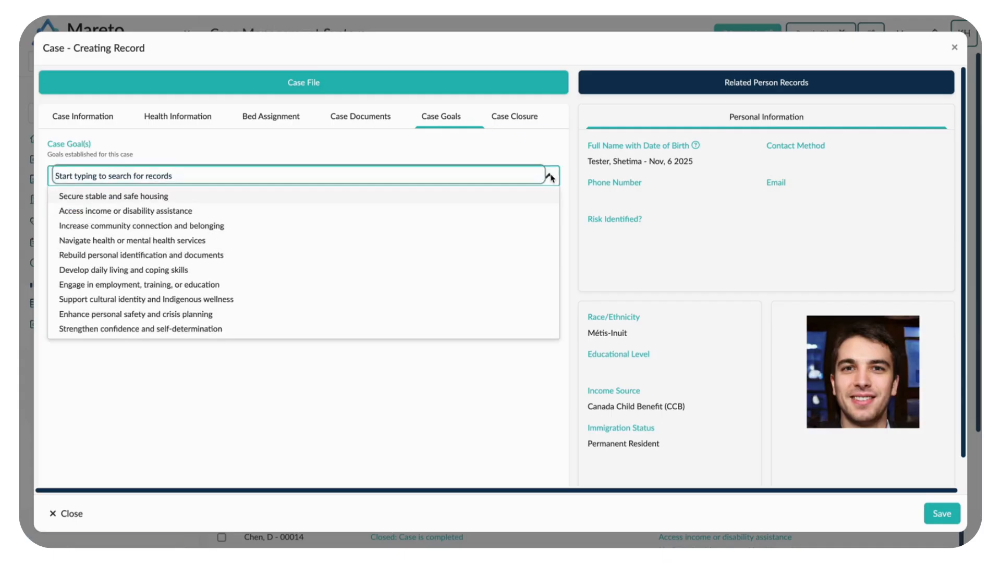
{"action": "left_click", "coordinate": [468, 213]}
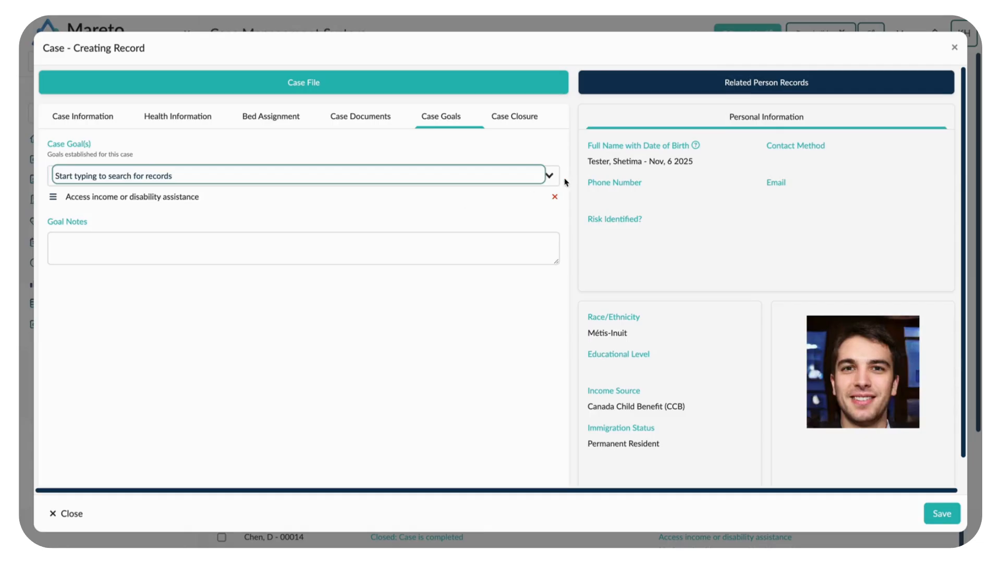
{"action": "left_click", "coordinate": [551, 177]}
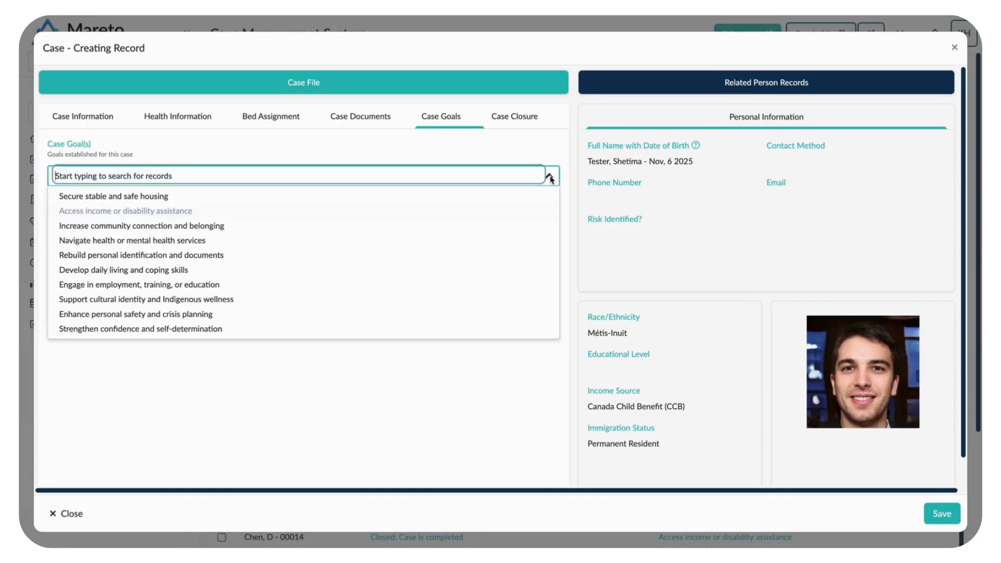
{"action": "left_click", "coordinate": [380, 244]}
{"action": "left_click", "coordinate": [555, 181]}
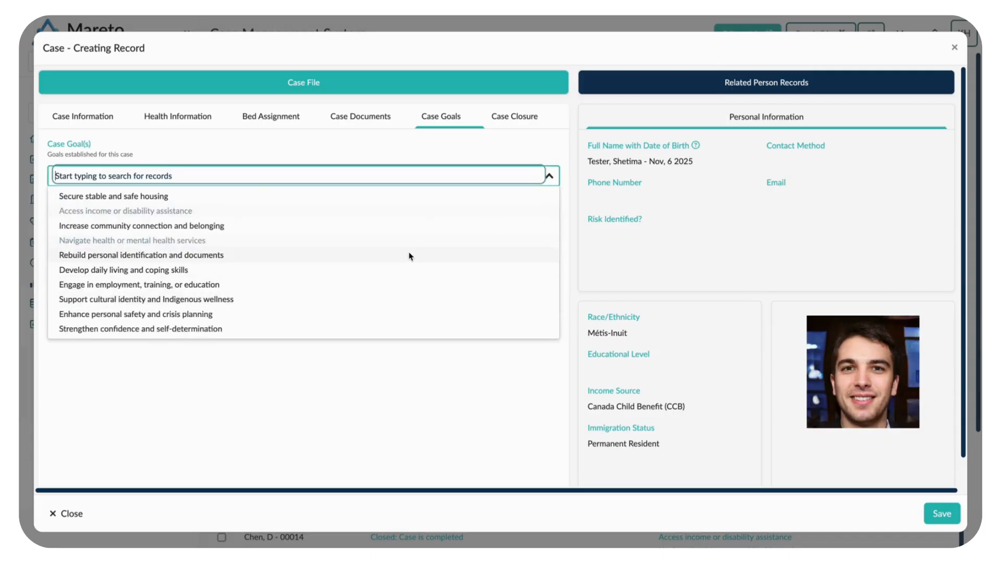
{"action": "left_click", "coordinate": [407, 227]}
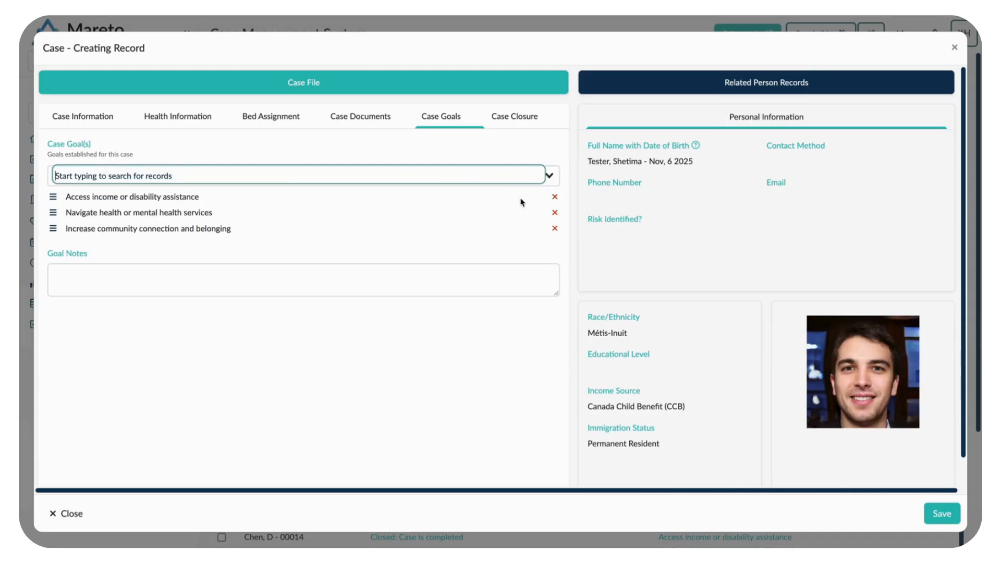
{"action": "left_click", "coordinate": [549, 177]}
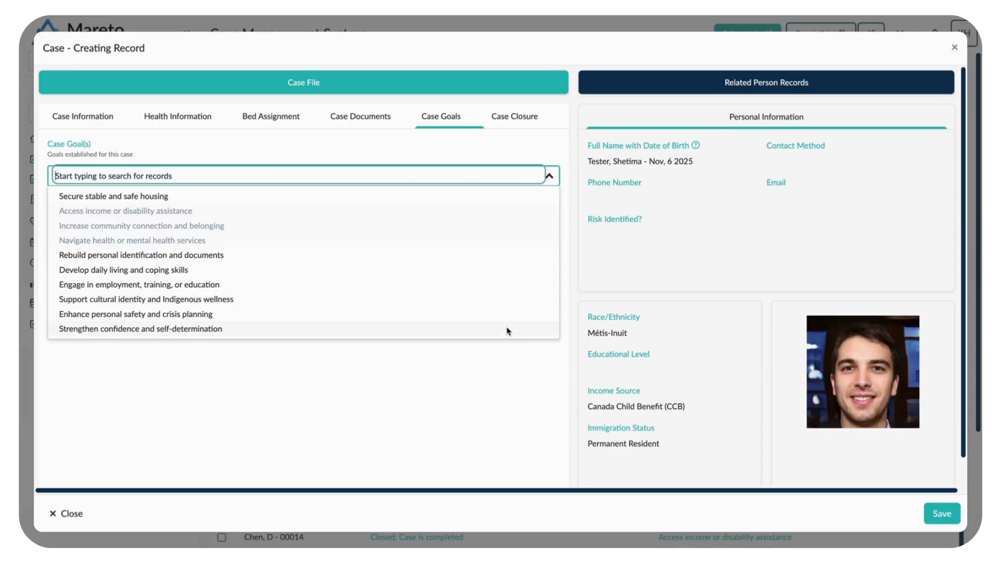
{"action": "left_click", "coordinate": [550, 177]}
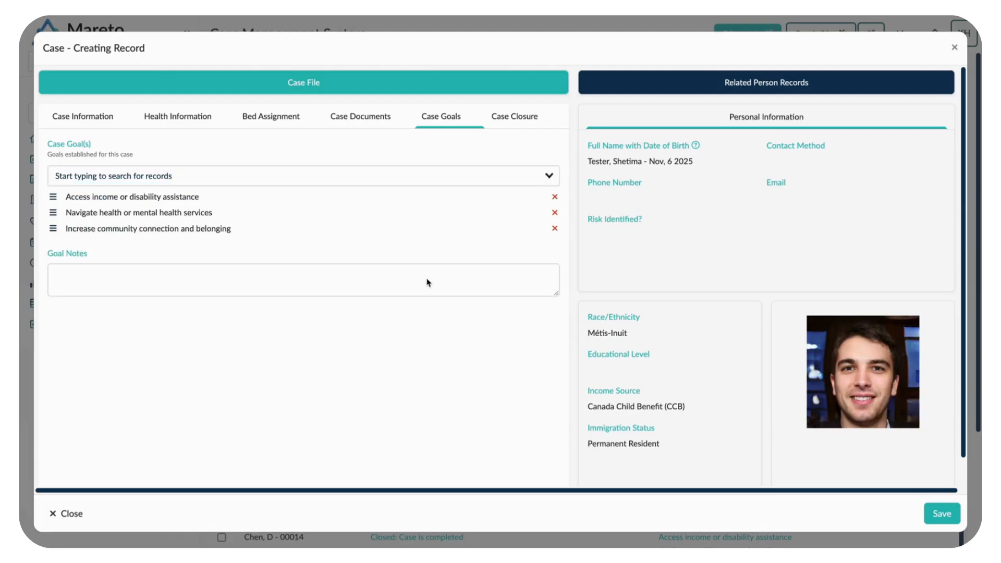
Step: View the Case Closure section and review the available closure reasons
{"action": "left_click", "coordinate": [513, 121]}
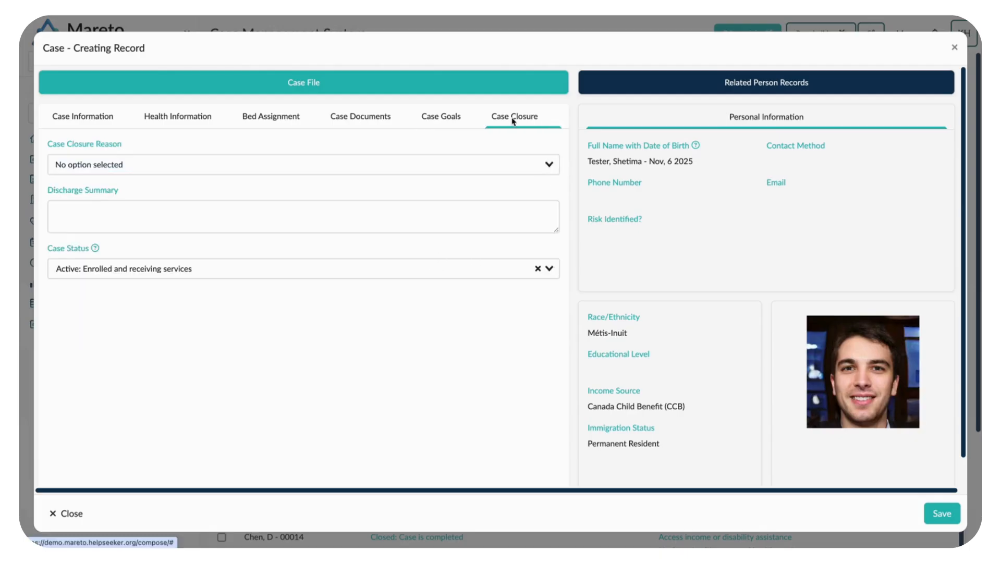
{"action": "left_click", "coordinate": [548, 166]}
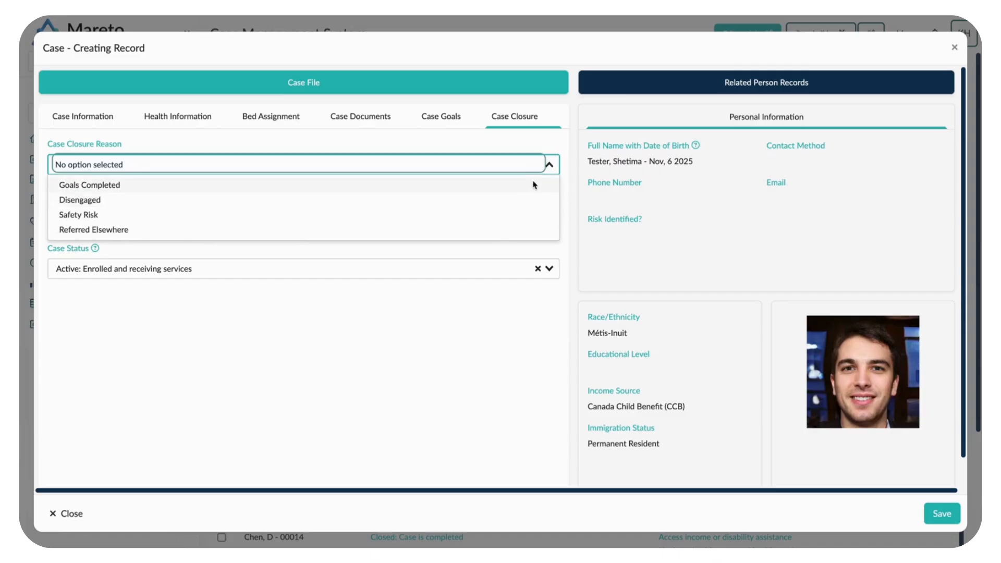
{"action": "left_click", "coordinate": [548, 165]}
Step: Save the new case and return to the list of active cases
{"action": "left_click", "coordinate": [942, 513]}
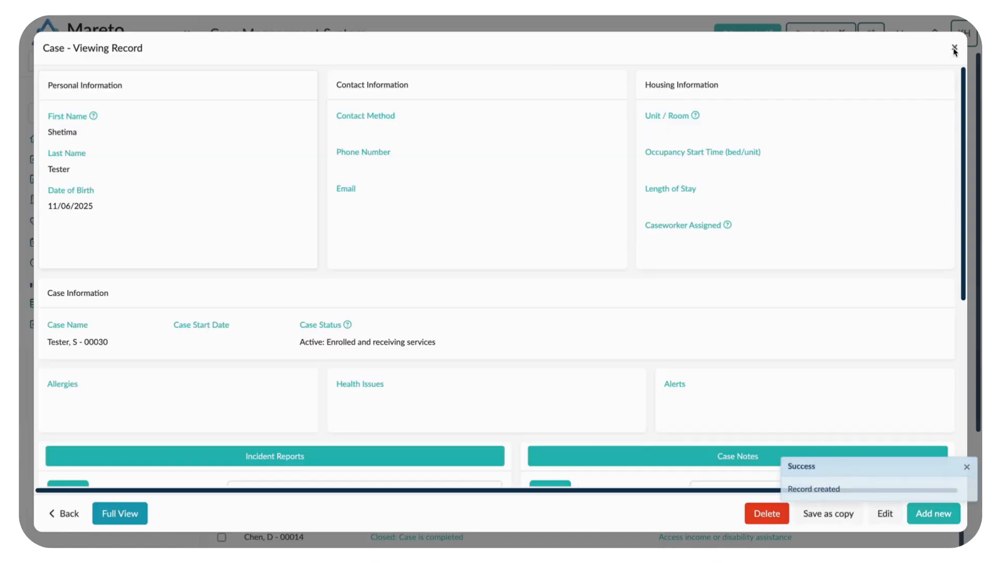
{"action": "left_click", "coordinate": [954, 48]}
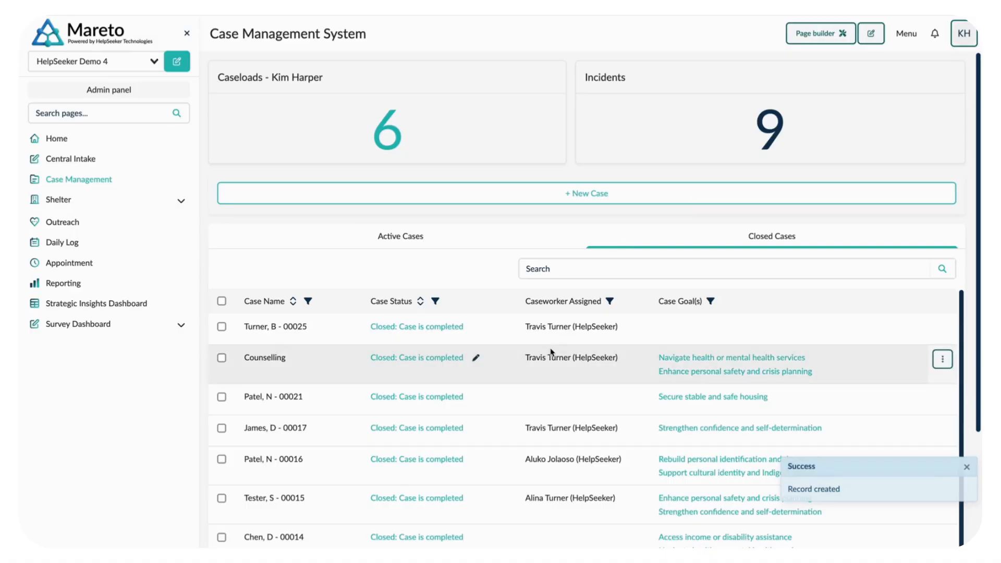
{"action": "left_click", "coordinate": [413, 235]}
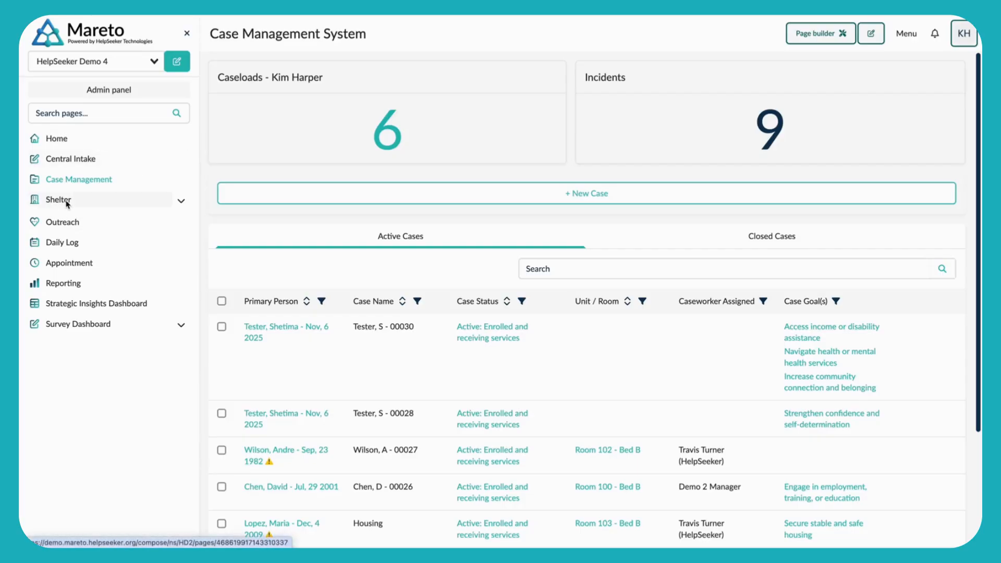
Step: Open the Shelter page and examine its occupancy figures and the occupied and available bed lists
{"action": "left_click", "coordinate": [67, 202]}
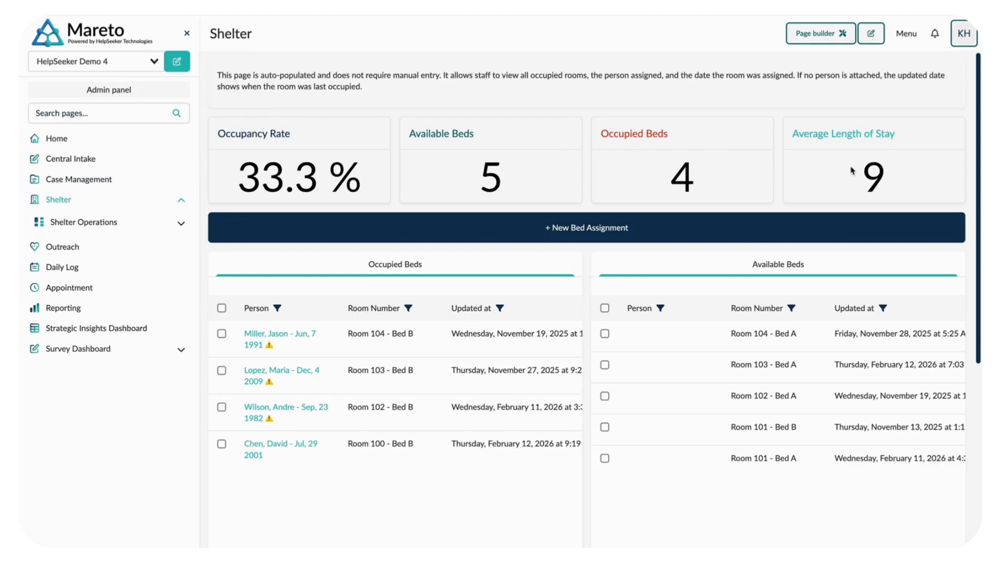
{"action": "scroll", "coordinate": [691, 222], "scroll_direction": "down", "scroll_amount": 2}
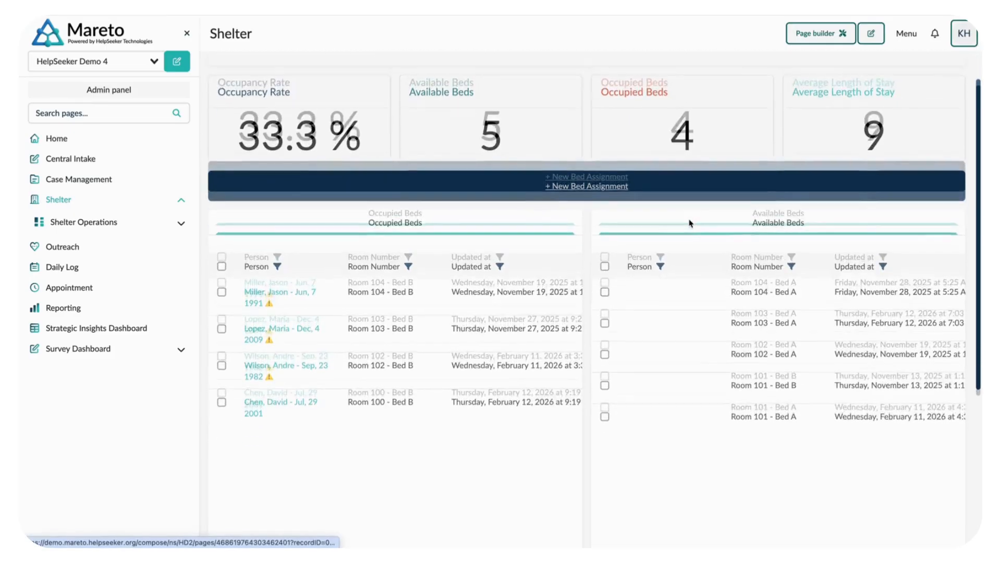
{"action": "scroll", "coordinate": [689, 223], "scroll_direction": "down", "scroll_amount": 1}
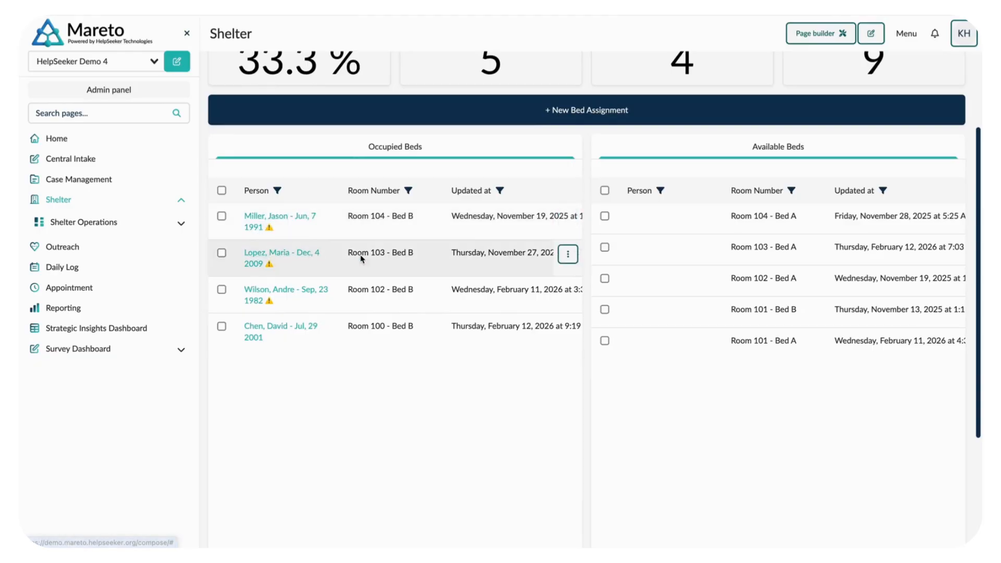
{"action": "scroll", "coordinate": [361, 259], "scroll_direction": "right", "scroll_amount": 2}
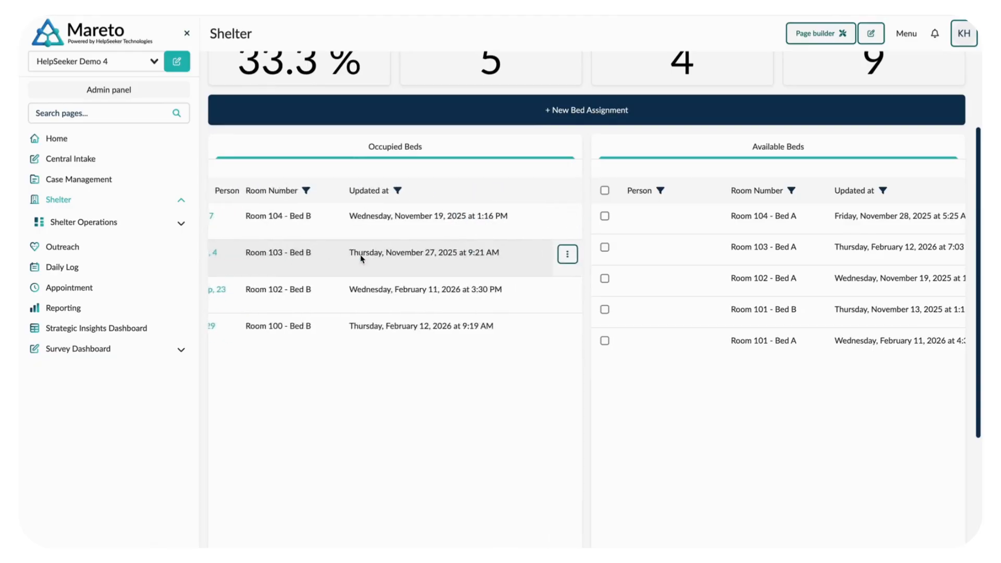
{"action": "scroll", "coordinate": [361, 258], "scroll_direction": "left", "scroll_amount": 2}
{"action": "scroll", "coordinate": [362, 257], "scroll_direction": "down", "scroll_amount": 2}
{"action": "scroll", "coordinate": [361, 255], "scroll_direction": "up", "scroll_amount": 3}
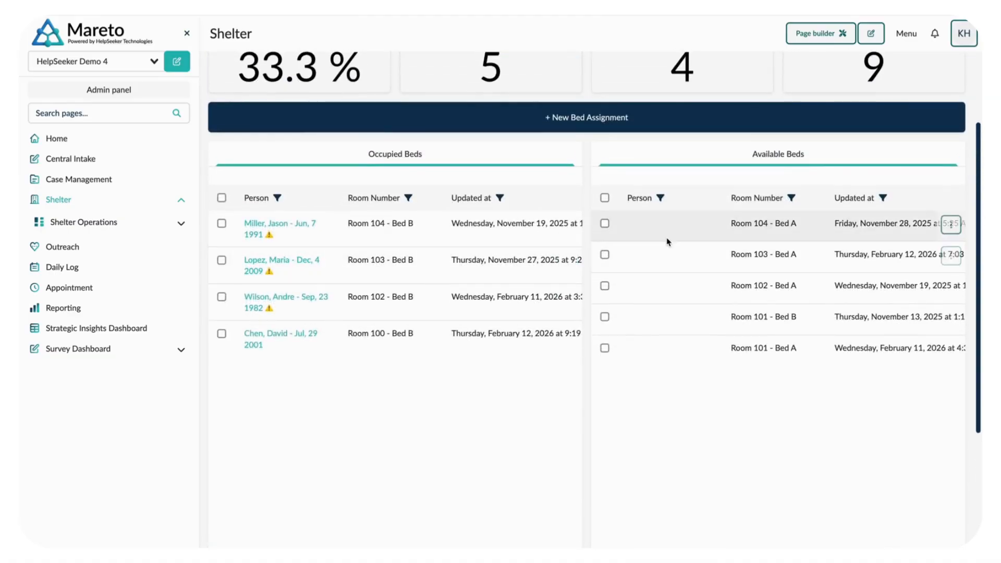
{"action": "scroll", "coordinate": [667, 240], "scroll_direction": "up", "scroll_amount": 1}
{"action": "scroll", "coordinate": [668, 241], "scroll_direction": "up", "scroll_amount": 1}
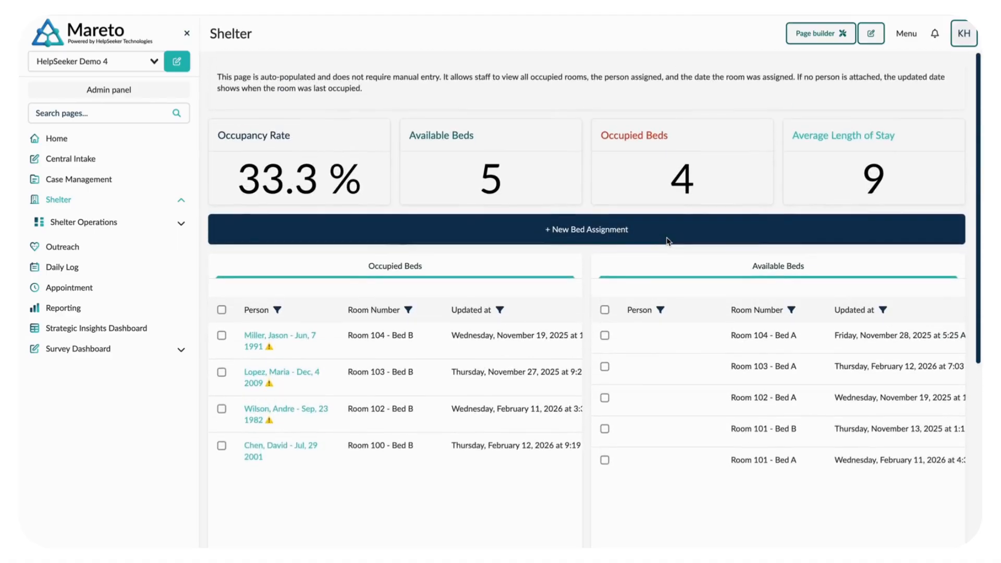
Step: Look through the Bed Check, Room Check, Shift Log and Incident Reports pages, ending on the Shelter Operations overview
{"action": "left_click", "coordinate": [118, 222]}
{"action": "left_click", "coordinate": [89, 244]}
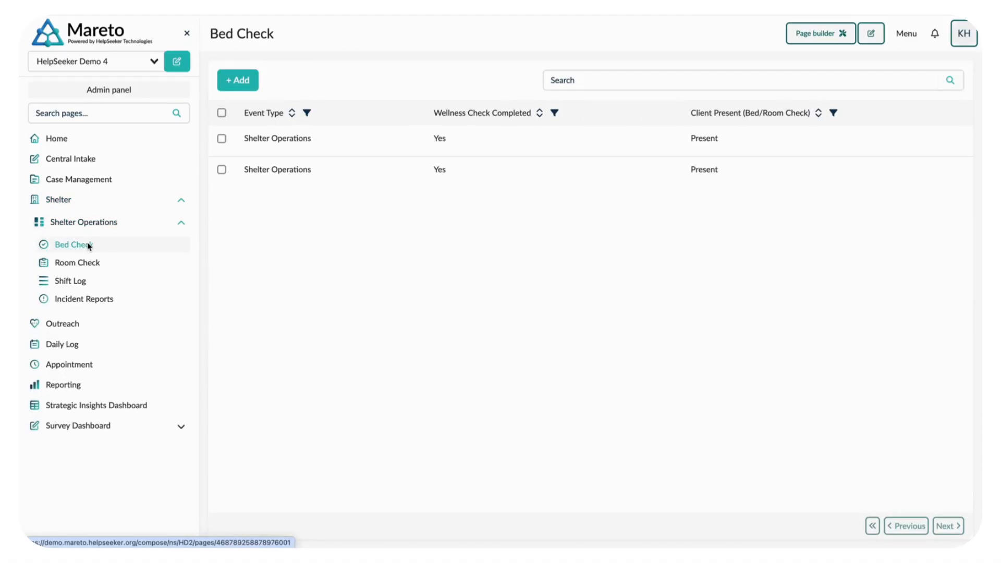
{"action": "left_click", "coordinate": [88, 262]}
{"action": "left_click", "coordinate": [82, 282]}
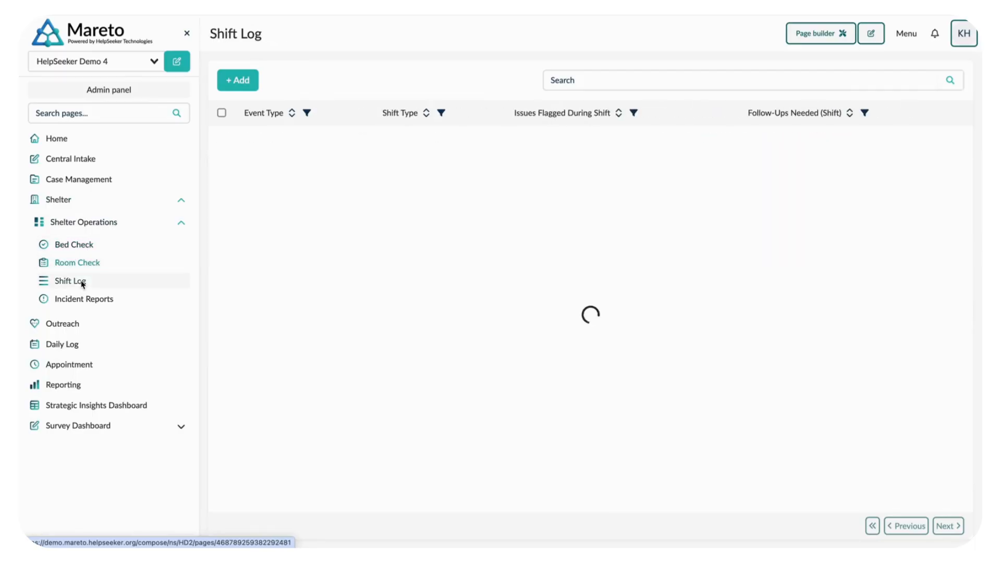
{"action": "left_click", "coordinate": [95, 301]}
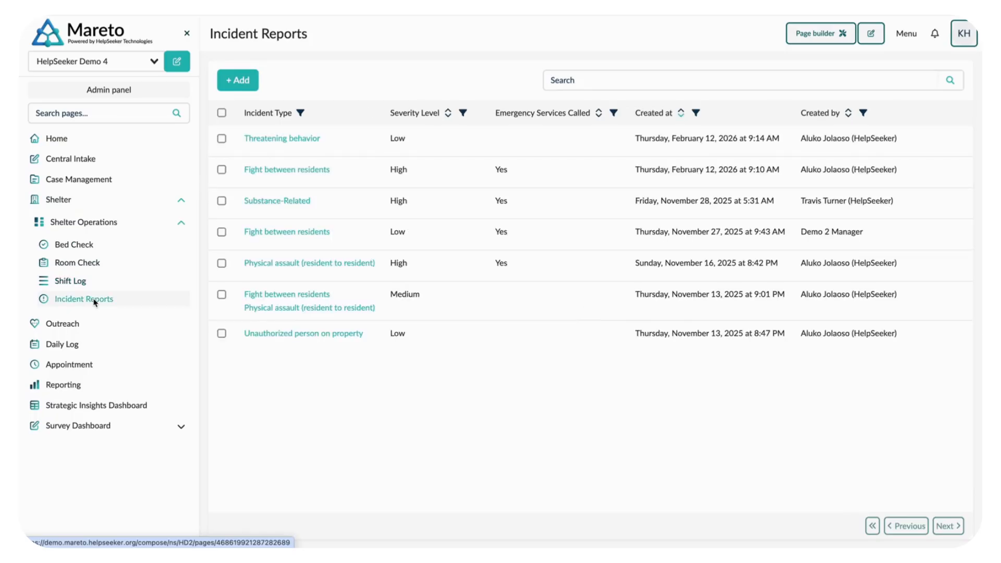
{"action": "left_click", "coordinate": [99, 222]}
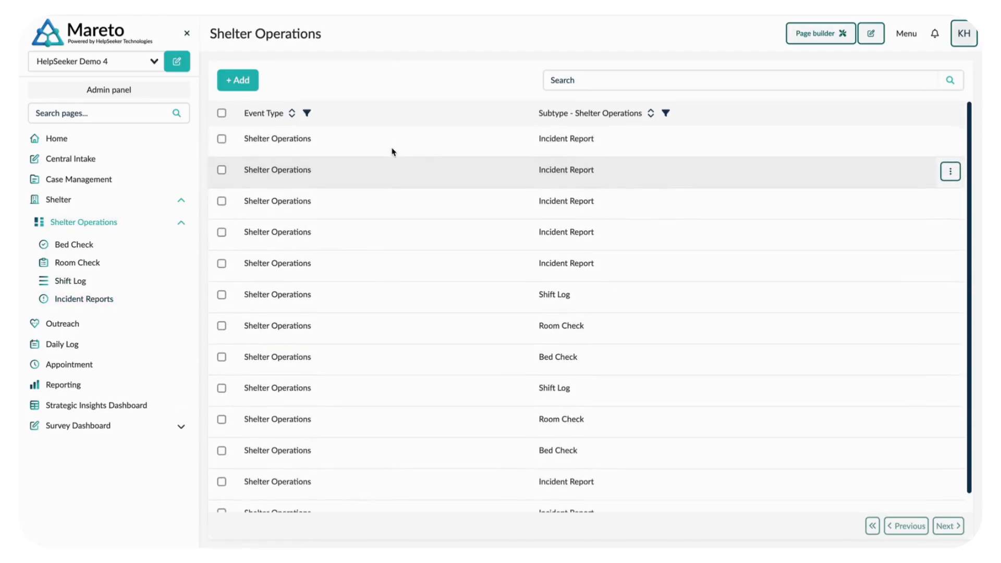
Step: Open the first incident report in the Shelter Operations list and read through its event details down to the notes
{"action": "left_click", "coordinate": [327, 148]}
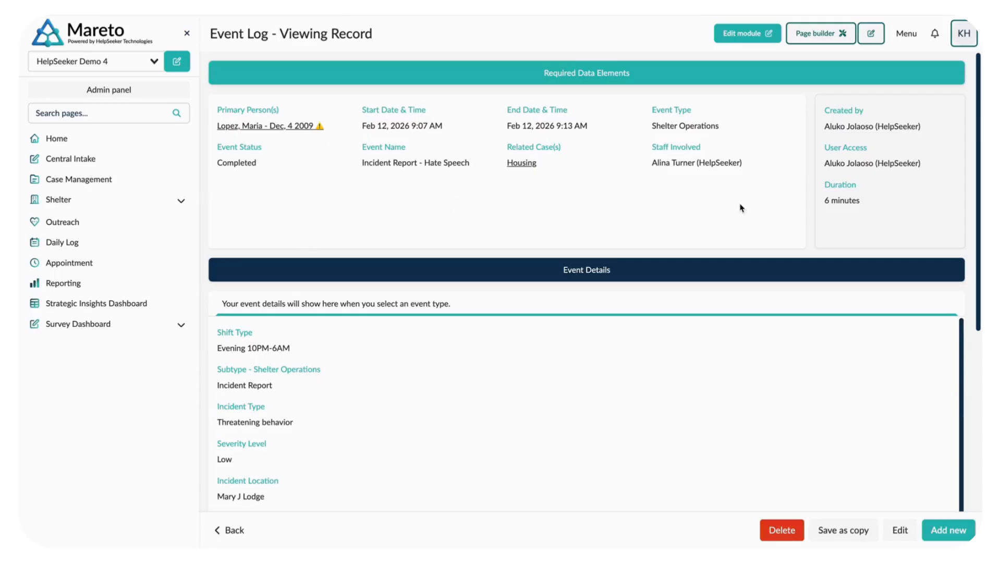
{"action": "scroll", "coordinate": [729, 257], "scroll_direction": "down", "scroll_amount": 2}
{"action": "scroll", "coordinate": [728, 257], "scroll_direction": "down", "scroll_amount": 3}
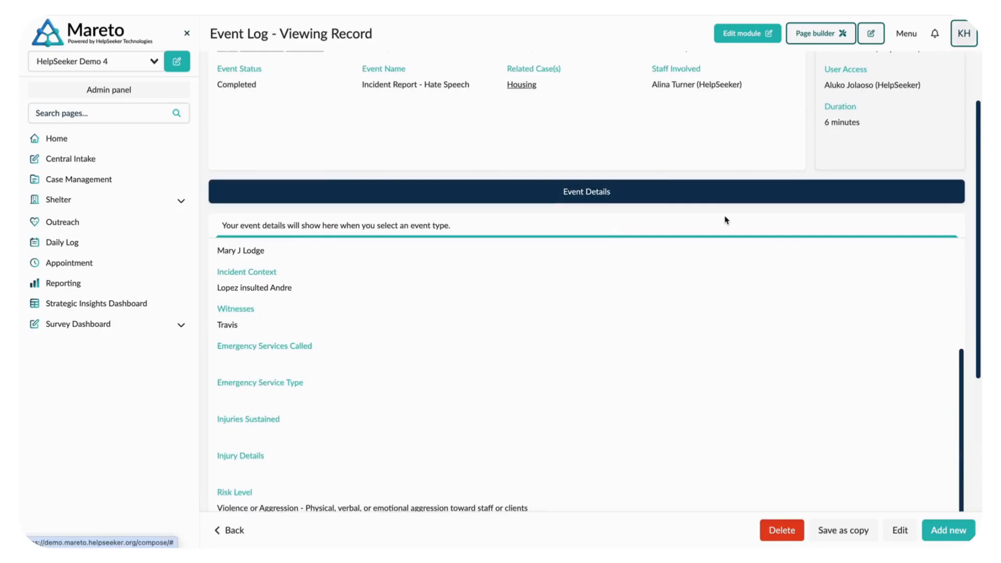
{"action": "scroll", "coordinate": [727, 216], "scroll_direction": "down", "scroll_amount": 4}
{"action": "scroll", "coordinate": [727, 216], "scroll_direction": "down", "scroll_amount": 5}
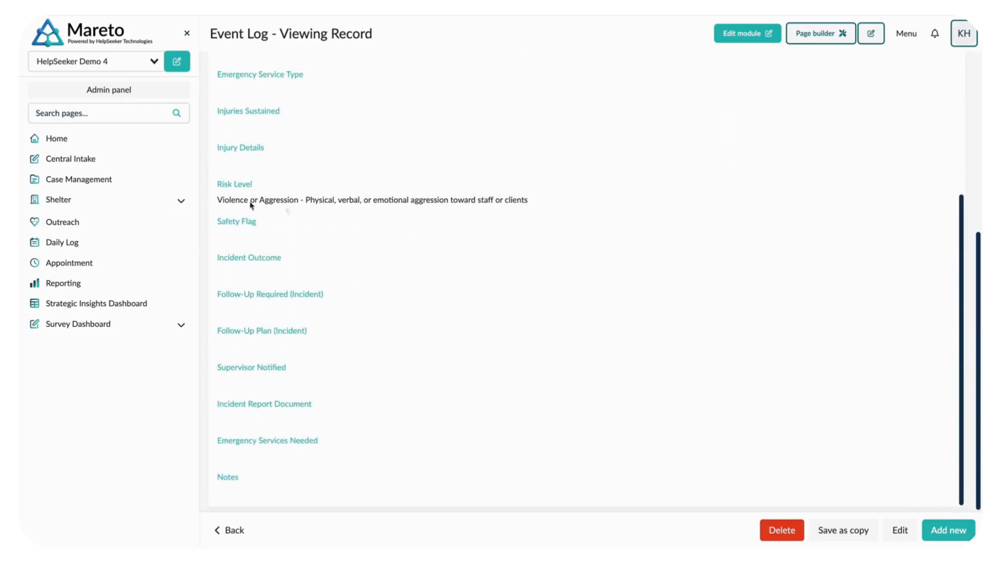
Step: View the list of outreach events, then the Daily Log entries
{"action": "left_click", "coordinate": [66, 222]}
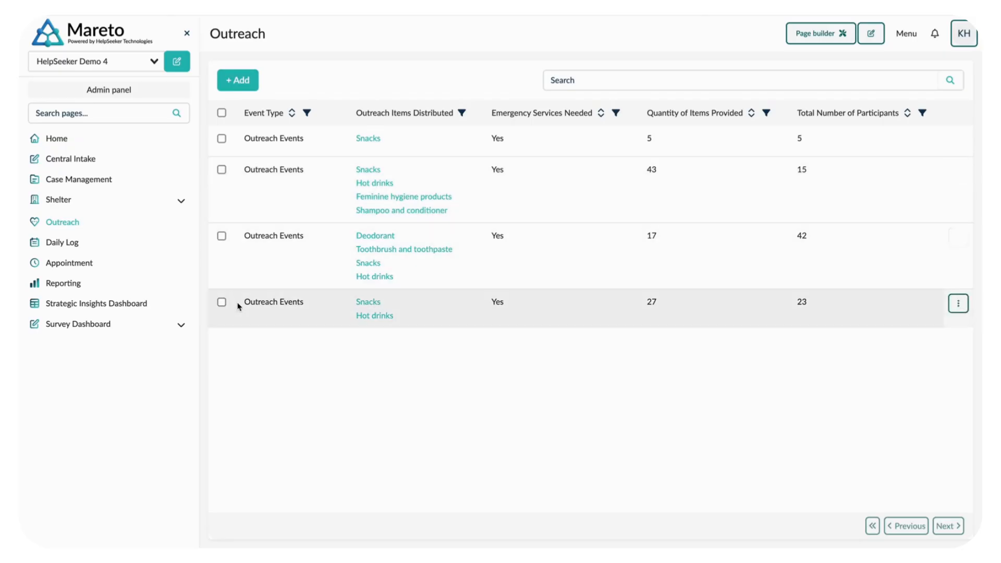
{"action": "left_click", "coordinate": [78, 246]}
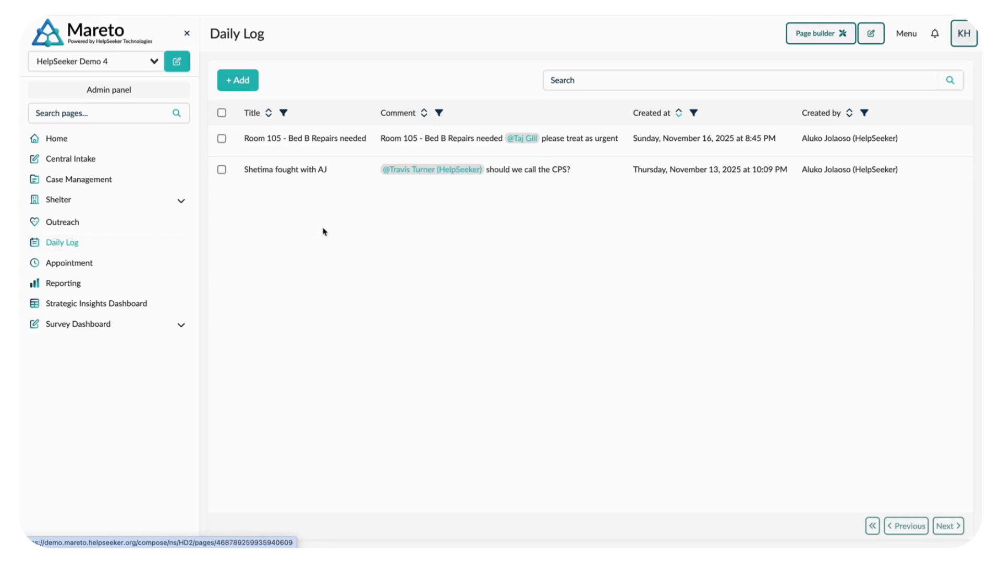
Step: Start a new daily log record and review the available Unit / Room and Daily Log Type options without choosing any
{"action": "left_click", "coordinate": [241, 82]}
{"action": "left_click", "coordinate": [345, 97]}
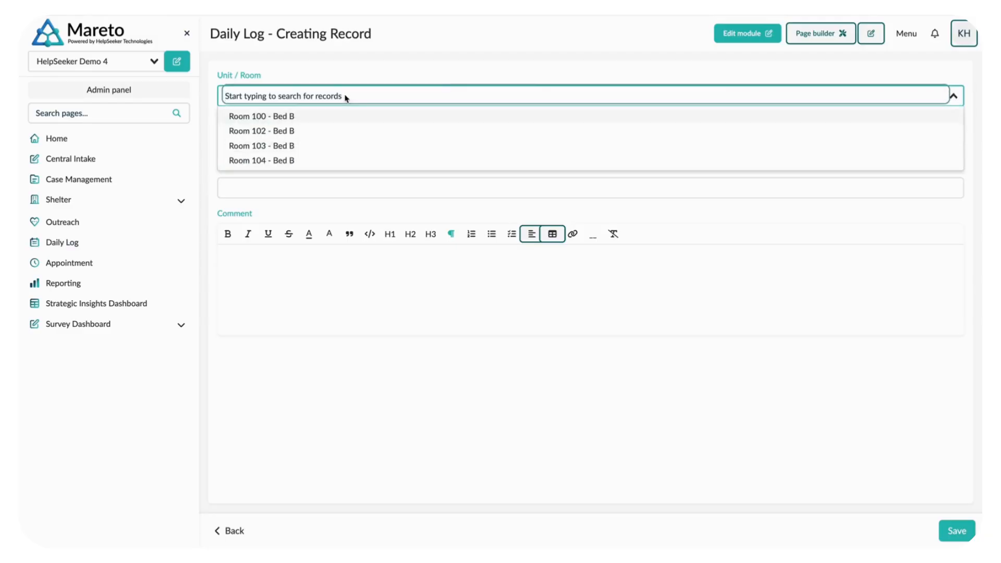
{"action": "left_click", "coordinate": [398, 177]}
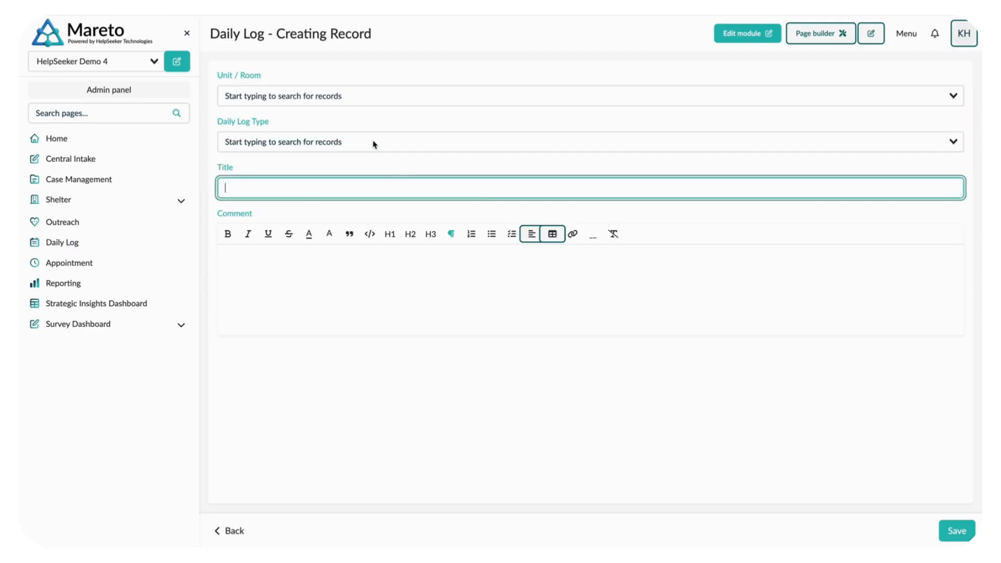
{"action": "left_click", "coordinate": [373, 143]}
{"action": "left_click", "coordinate": [374, 143]}
{"action": "left_click", "coordinate": [373, 141]}
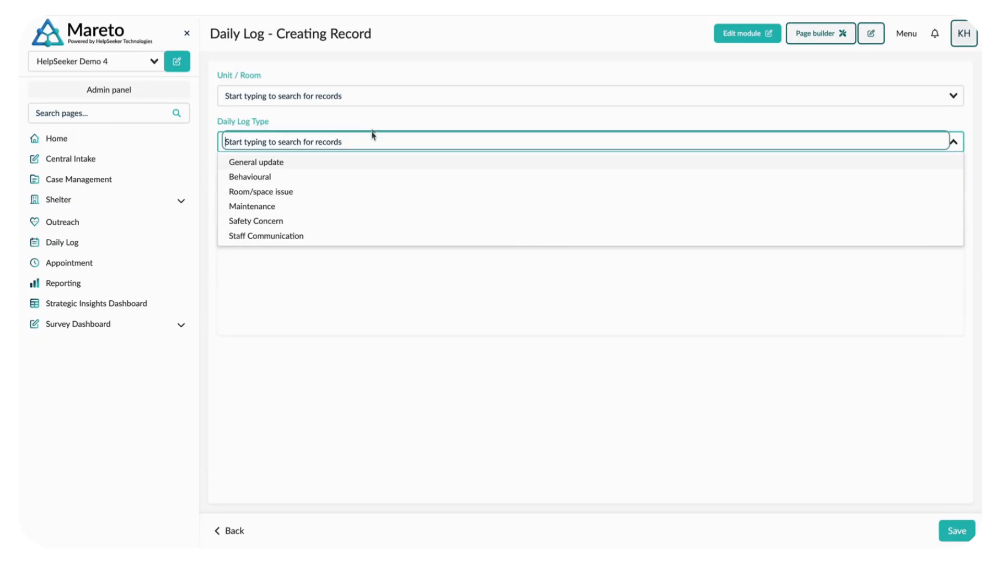
{"action": "left_click", "coordinate": [373, 276]}
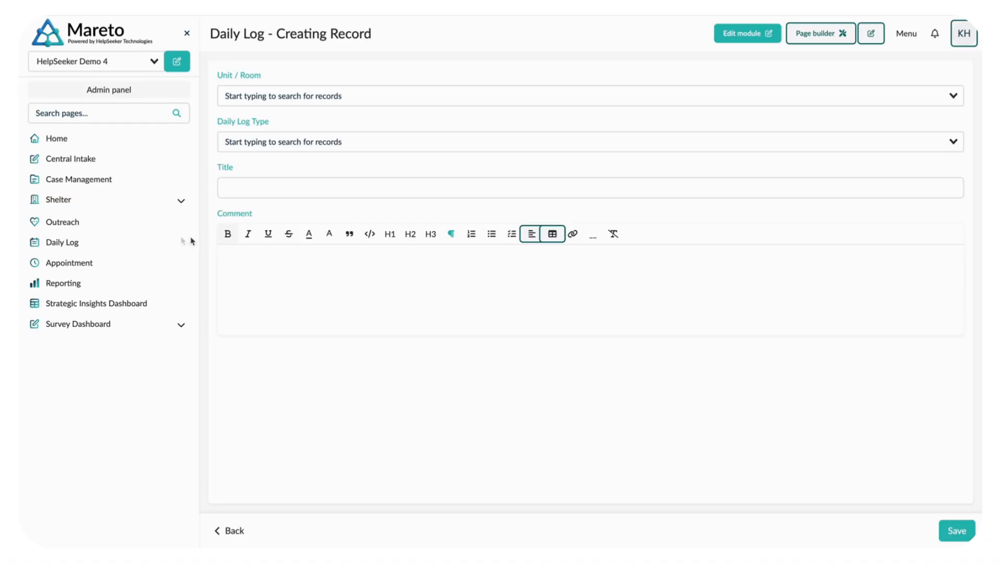
Step: Open the Appointment page and examine the appointment totals, upcoming appointments and February 2026 calendar
{"action": "left_click", "coordinate": [87, 265]}
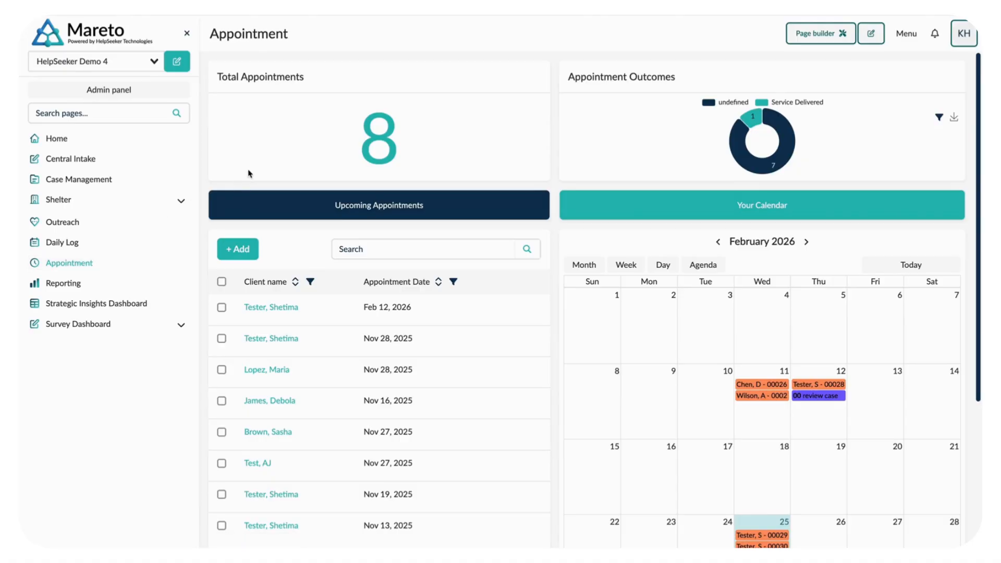
{"action": "scroll", "coordinate": [294, 245], "scroll_direction": "down", "scroll_amount": 2}
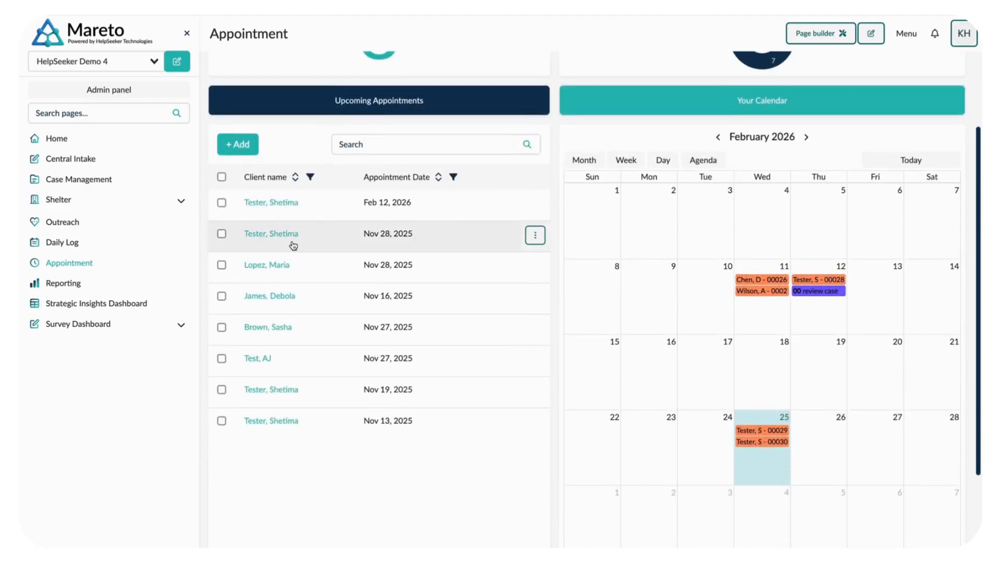
{"action": "scroll", "coordinate": [293, 245], "scroll_direction": "down", "scroll_amount": 1}
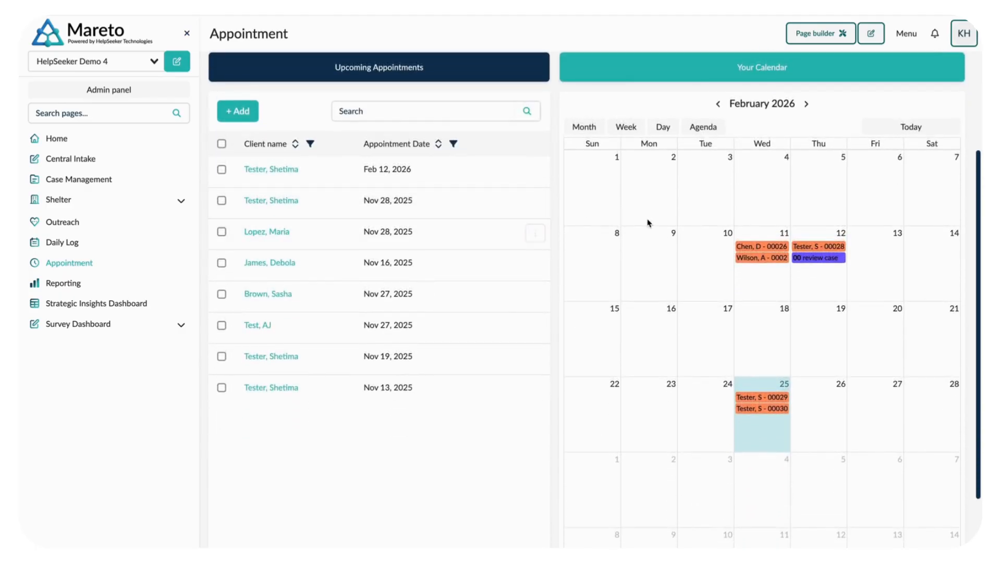
Step: Open the first case on February 11 in the calendar, review its information, incident reports and case notes, and close it
{"action": "left_click", "coordinate": [764, 250]}
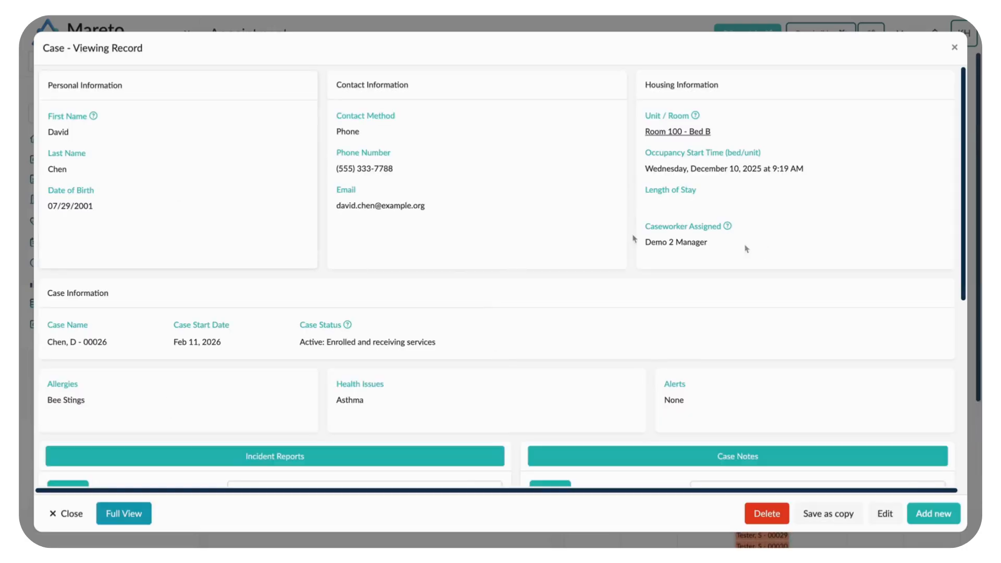
{"action": "scroll", "coordinate": [418, 267], "scroll_direction": "down", "scroll_amount": 3}
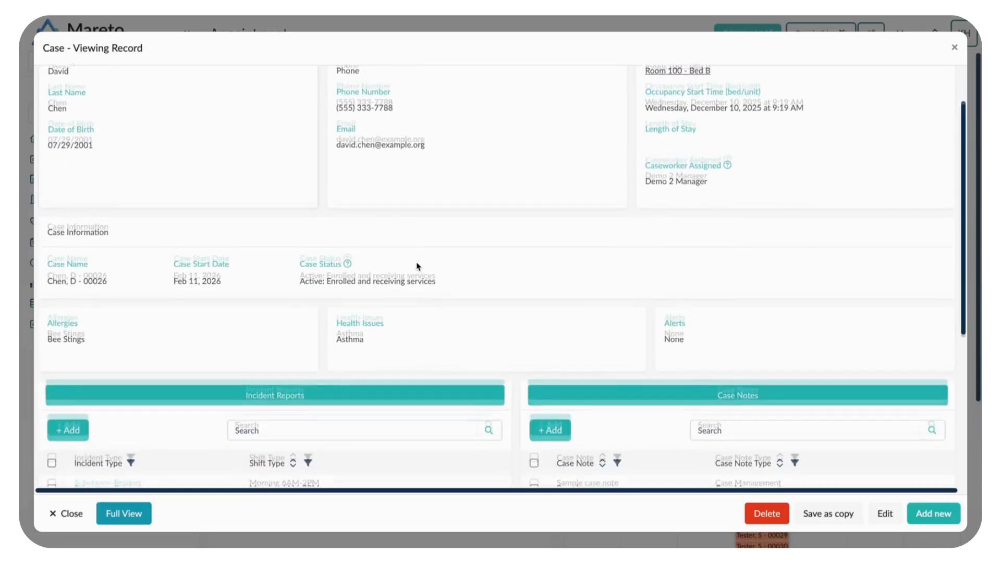
{"action": "scroll", "coordinate": [417, 266], "scroll_direction": "down", "scroll_amount": 3}
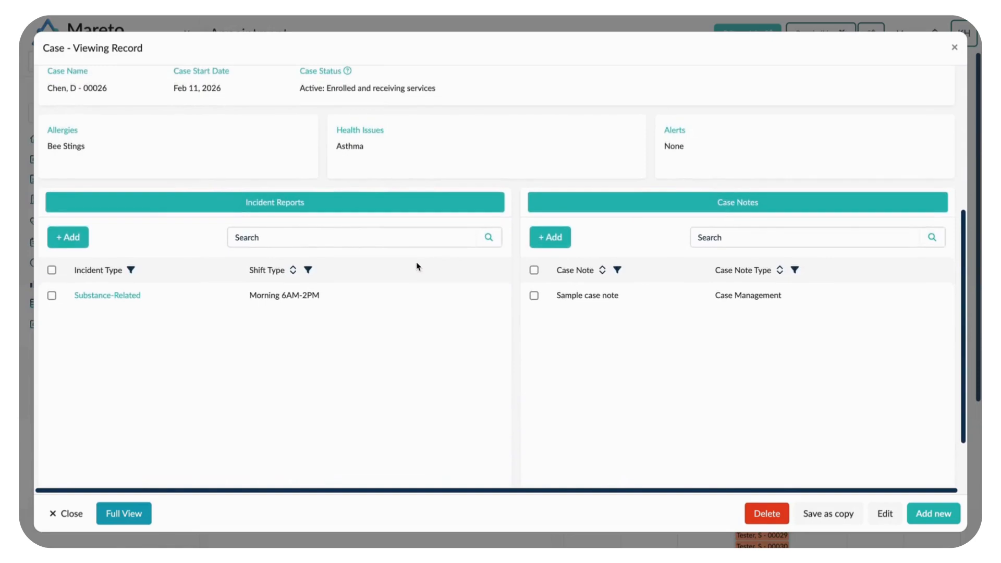
{"action": "scroll", "coordinate": [418, 267], "scroll_direction": "down", "scroll_amount": 1}
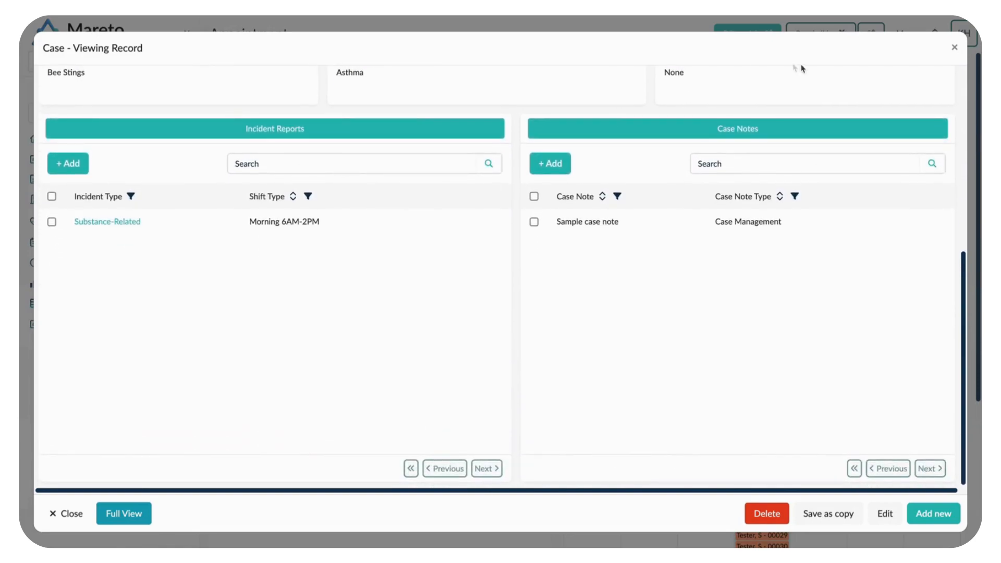
{"action": "left_click", "coordinate": [955, 48]}
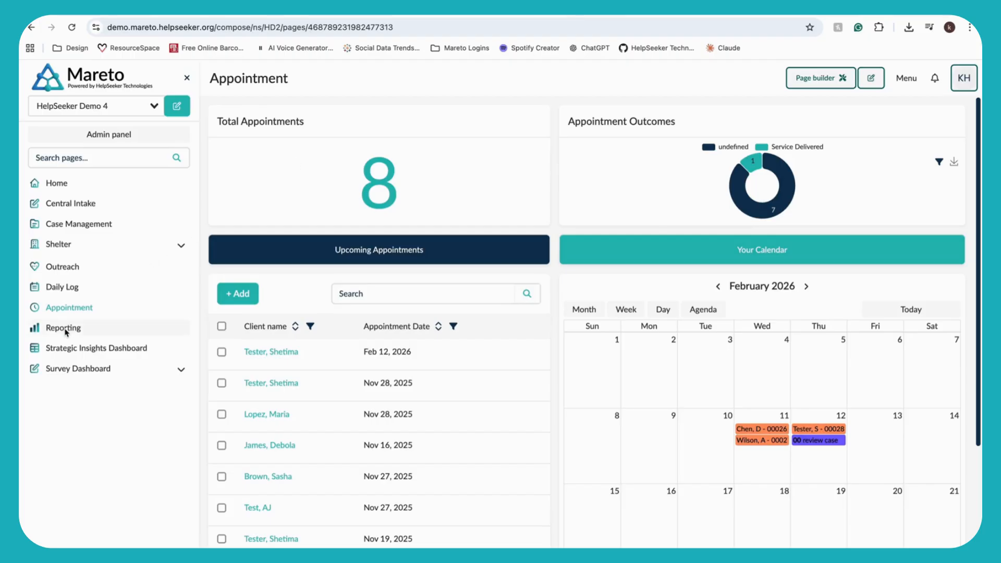
Step: Open the Reporting page and examine the summary figures and the counts in the Diversion Result chart under Intake Reporting
{"action": "left_click", "coordinate": [63, 328]}
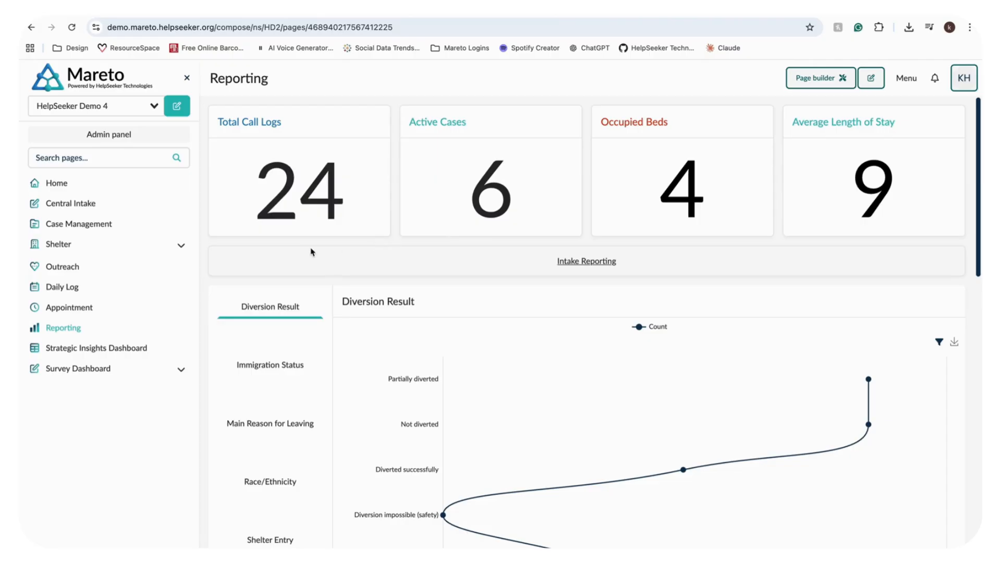
{"action": "scroll", "coordinate": [311, 252], "scroll_direction": "down", "scroll_amount": 3}
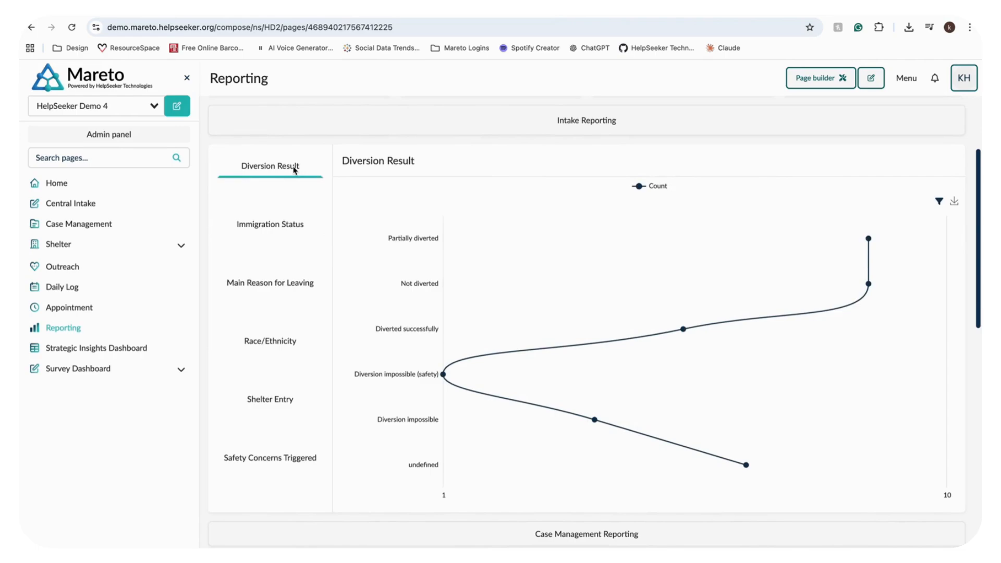
{"action": "mouse_move", "coordinate": [870, 287]}
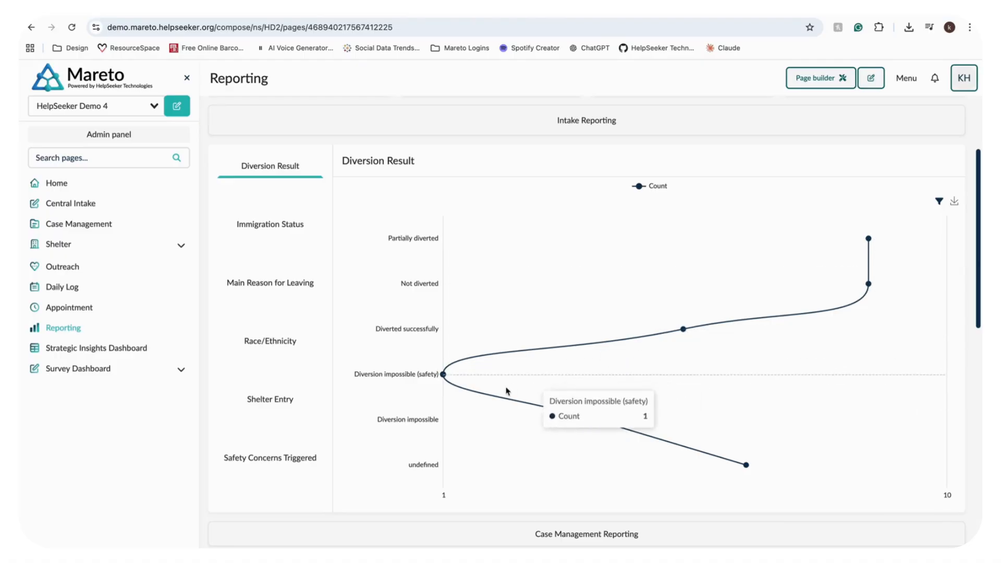
{"action": "mouse_move", "coordinate": [521, 418]}
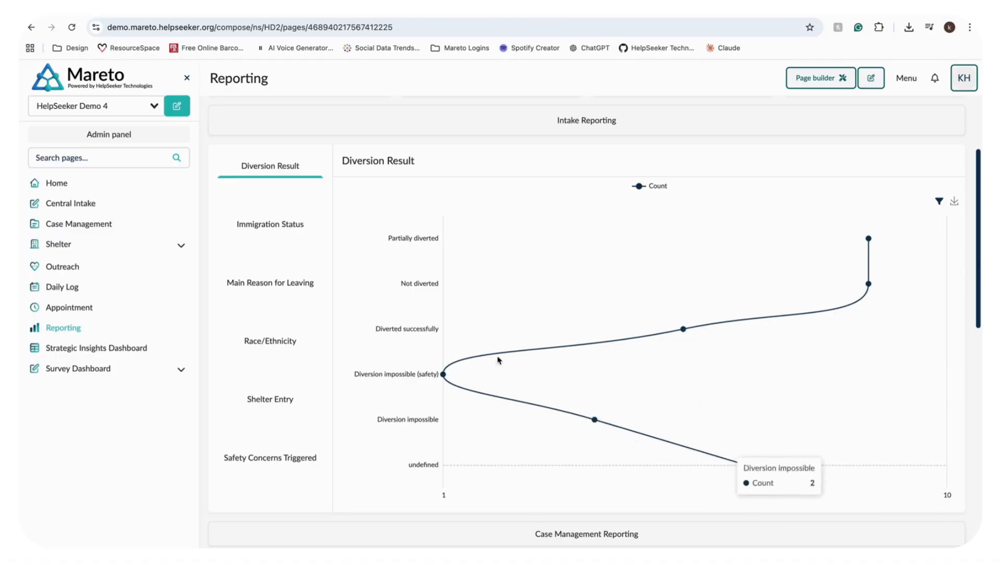
Step: Look through the Immigration Status, Main Reason for Leaving, Race/Ethnicity, Shelter Entry and Safety Concerns Triggered intake charts
{"action": "left_click", "coordinate": [294, 225]}
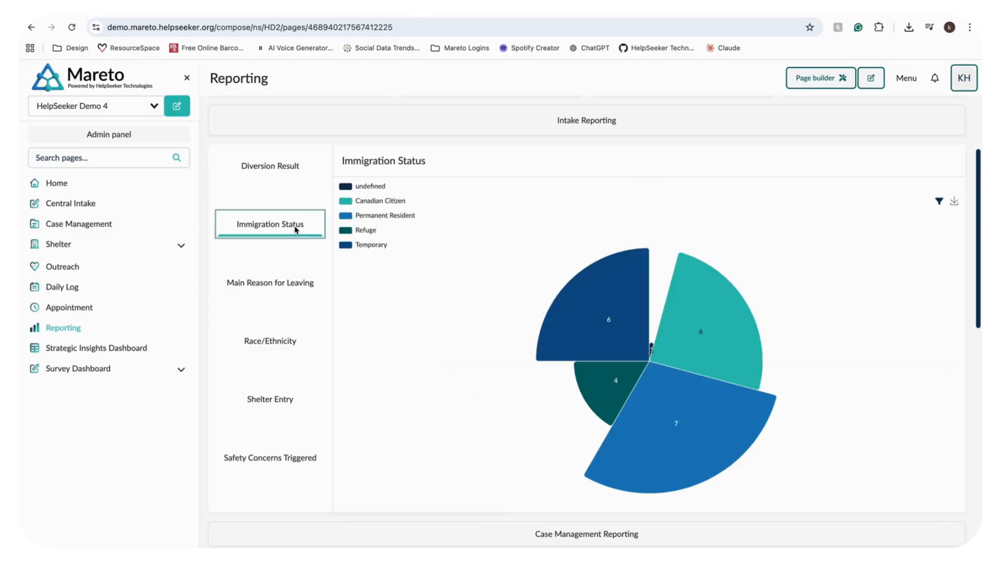
{"action": "left_click", "coordinate": [289, 282]}
{"action": "left_click", "coordinate": [285, 339]}
{"action": "left_click", "coordinate": [285, 399]}
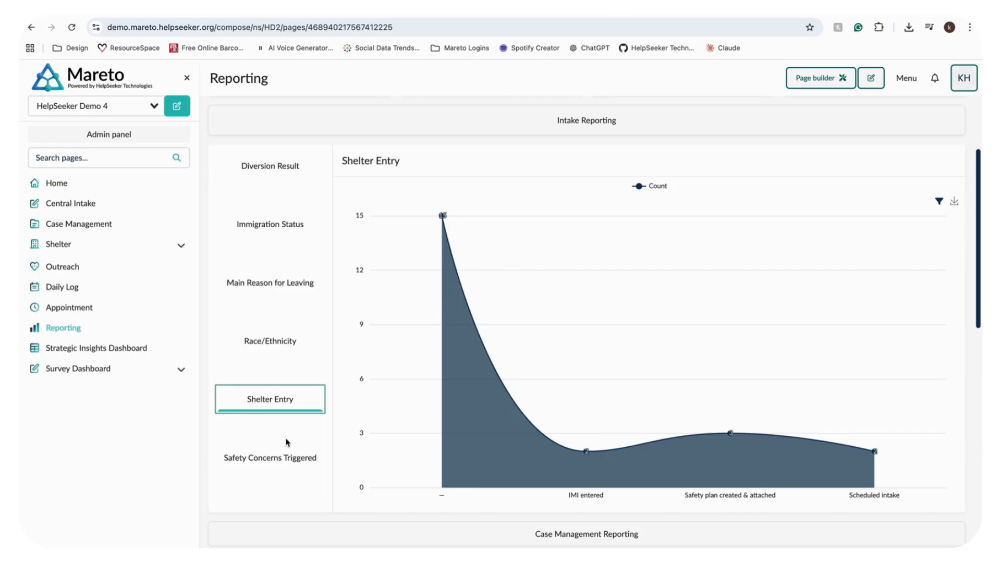
{"action": "left_click", "coordinate": [290, 455]}
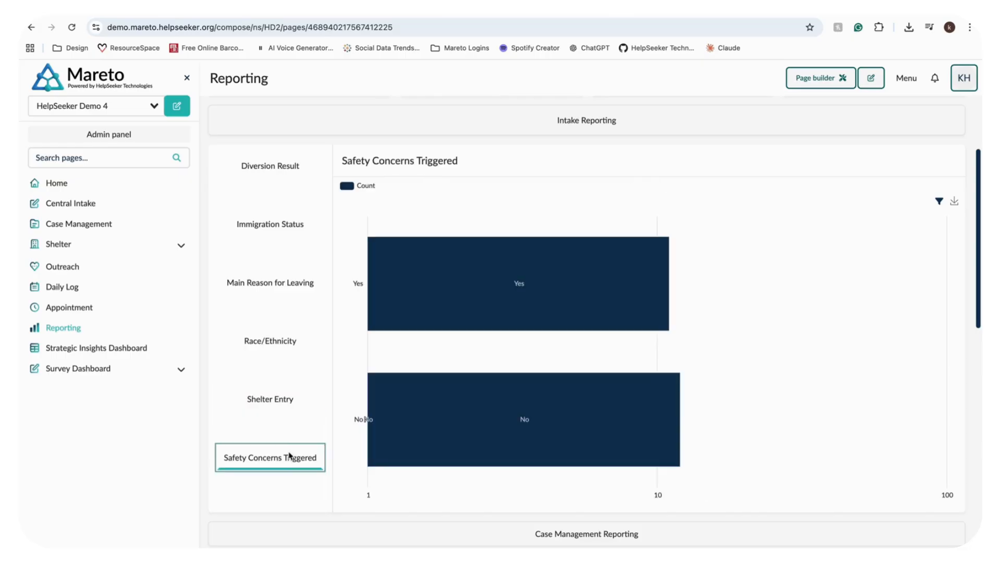
Step: Revisit the Diversion Result, Immigration Status, Main Reason for Leaving and Shelter Entry intake charts to examine their breakdowns
{"action": "left_click", "coordinate": [279, 167]}
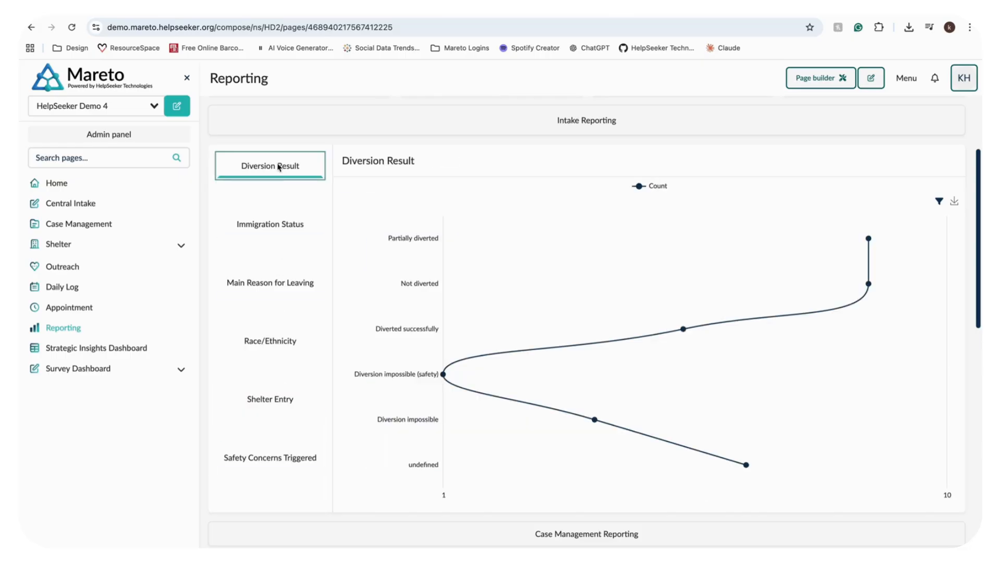
{"action": "left_click", "coordinate": [278, 228]}
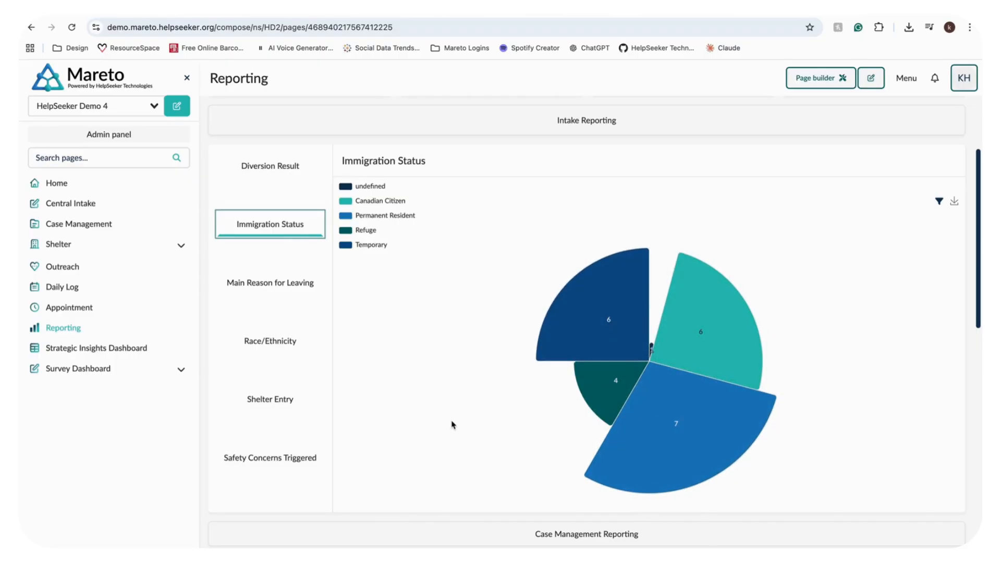
{"action": "left_click", "coordinate": [298, 284]}
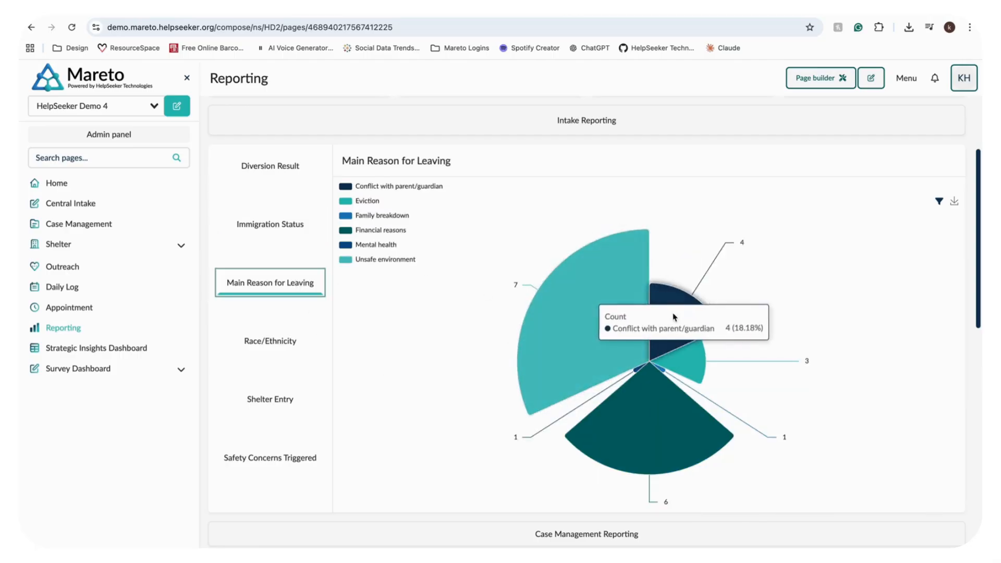
{"action": "left_click", "coordinate": [284, 399]}
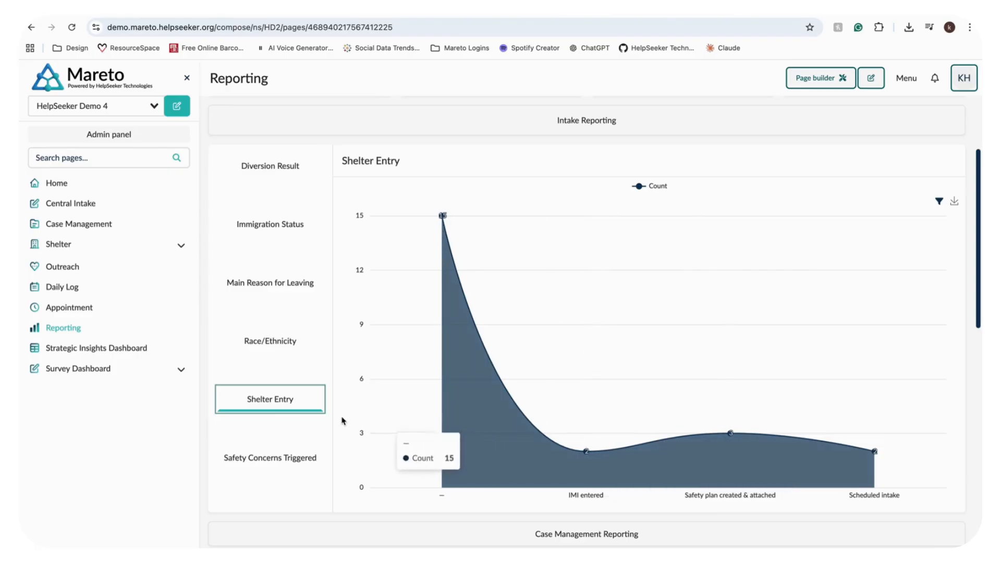
Step: Review the Case Management Reporting charts for case status, closed cases, average case length and case goals
{"action": "scroll", "coordinate": [334, 420], "scroll_direction": "down", "scroll_amount": 7}
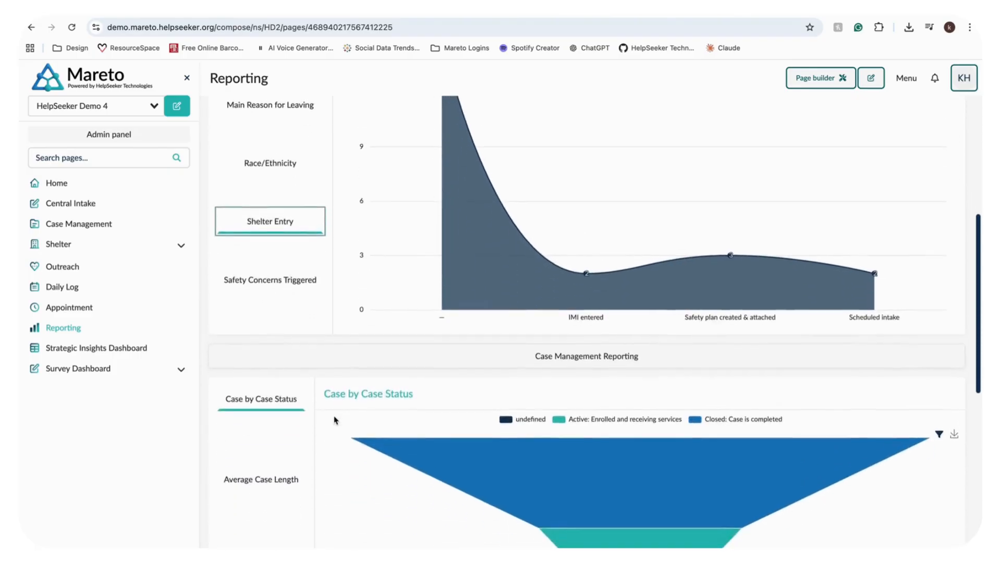
{"action": "scroll", "coordinate": [334, 421], "scroll_direction": "down", "scroll_amount": 1}
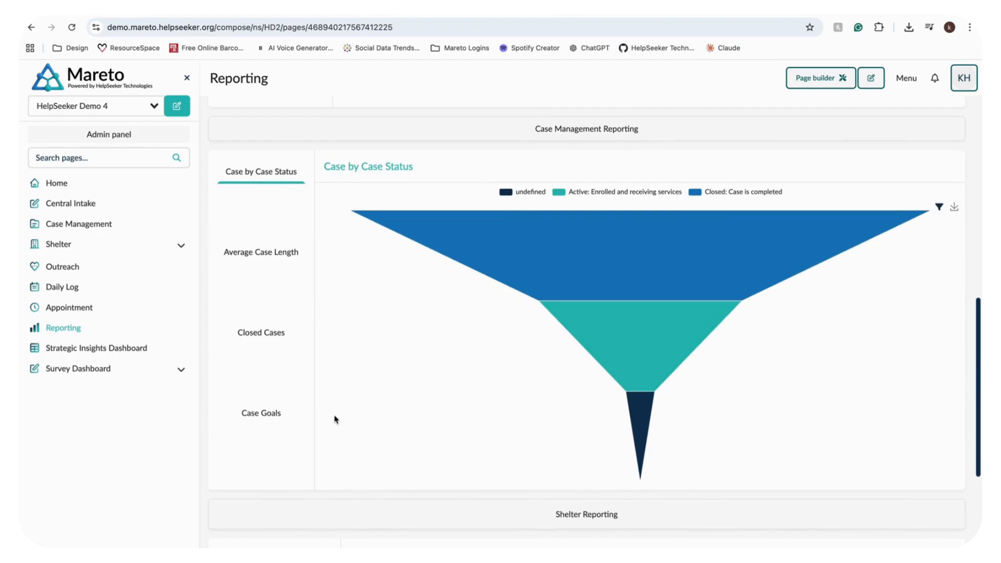
{"action": "left_click", "coordinate": [285, 331]}
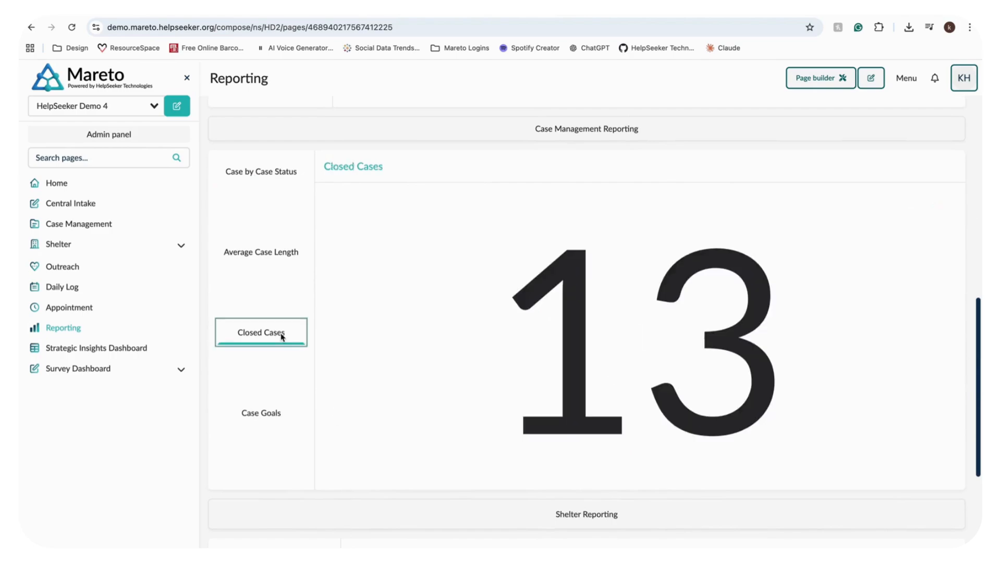
{"action": "left_click", "coordinate": [266, 252]}
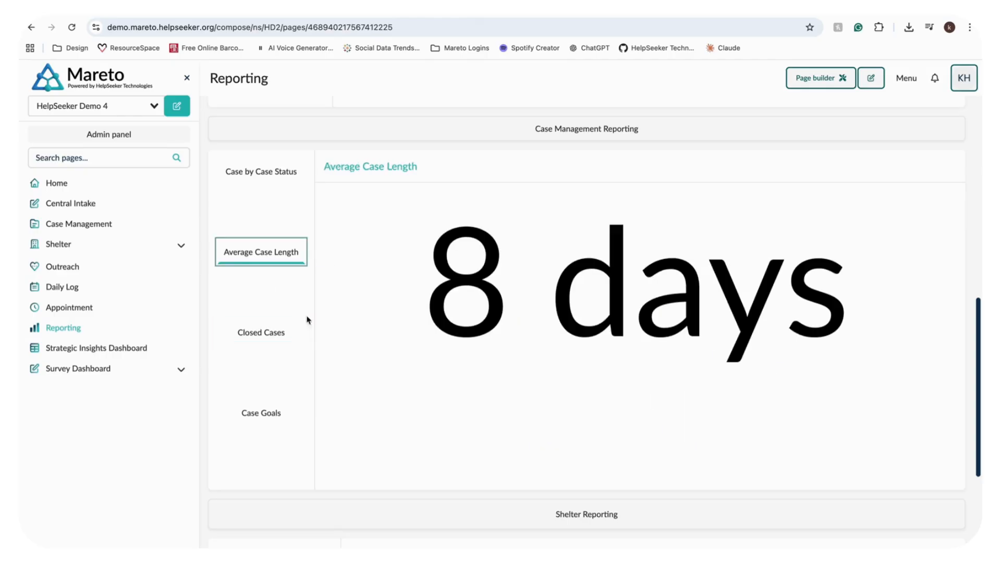
{"action": "left_click", "coordinate": [273, 413]}
{"action": "mouse_move", "coordinate": [384, 373]}
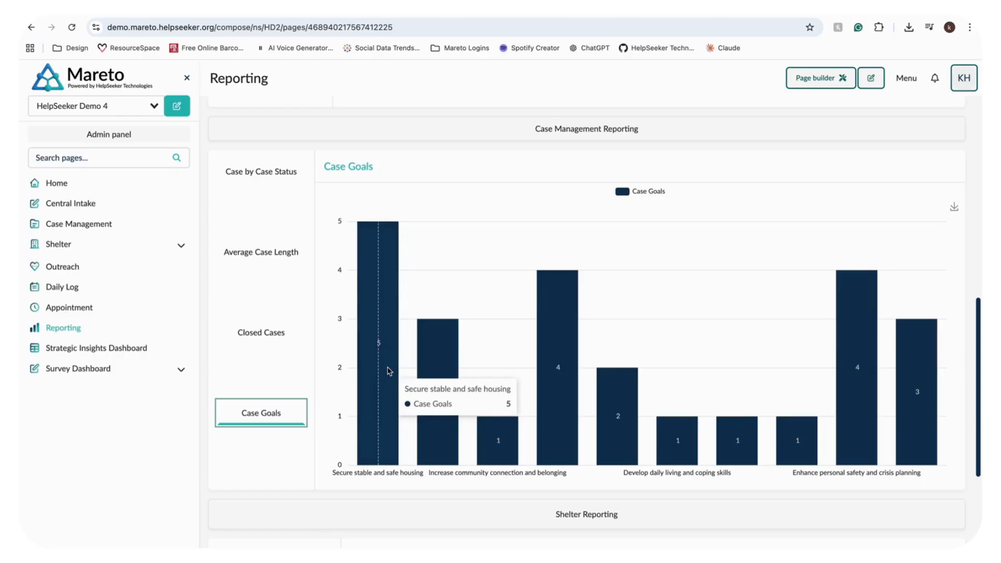
Step: Open the Strategic Insights Dashboard and review the intake overview figures, Diversion Success Tracking and Bed Utilization
{"action": "left_click", "coordinate": [115, 349]}
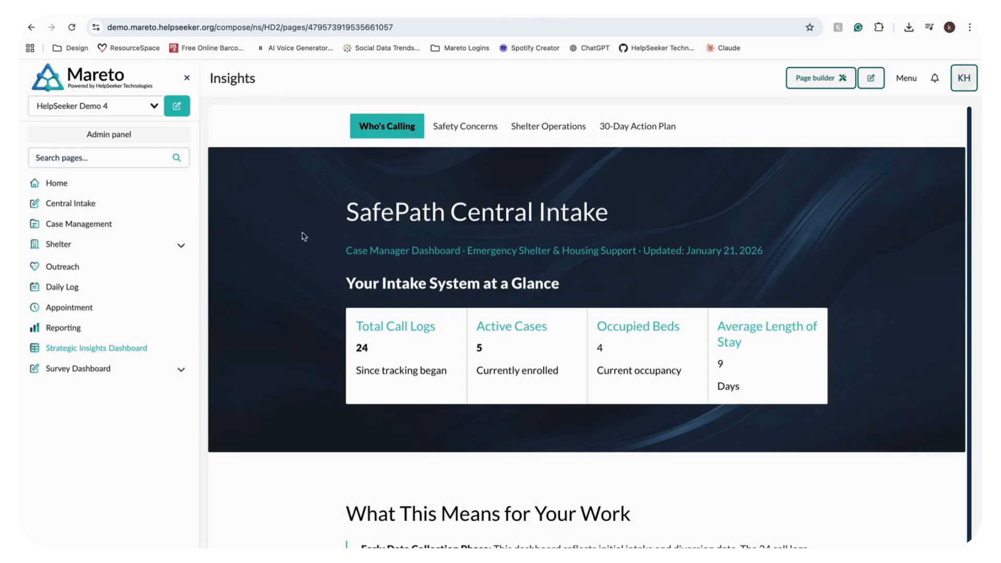
{"action": "scroll", "coordinate": [304, 236], "scroll_direction": "down", "scroll_amount": 1}
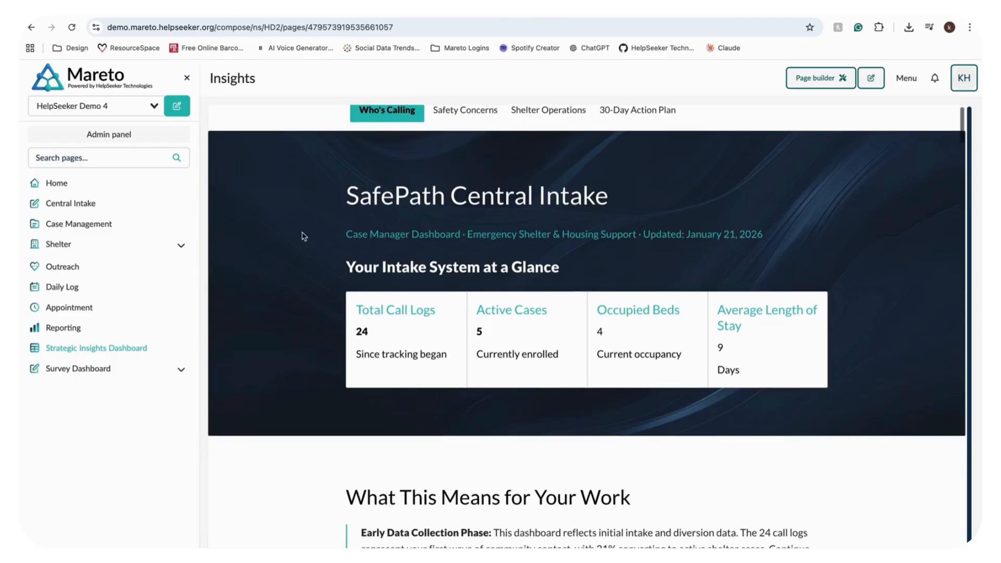
{"action": "scroll", "coordinate": [304, 236], "scroll_direction": "down", "scroll_amount": 2}
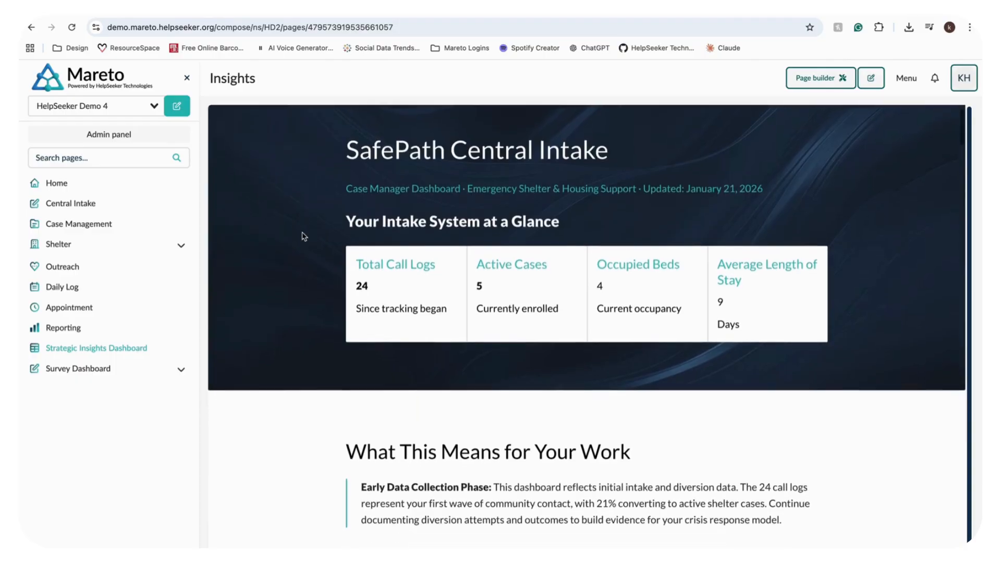
{"action": "scroll", "coordinate": [304, 236], "scroll_direction": "down", "scroll_amount": 1}
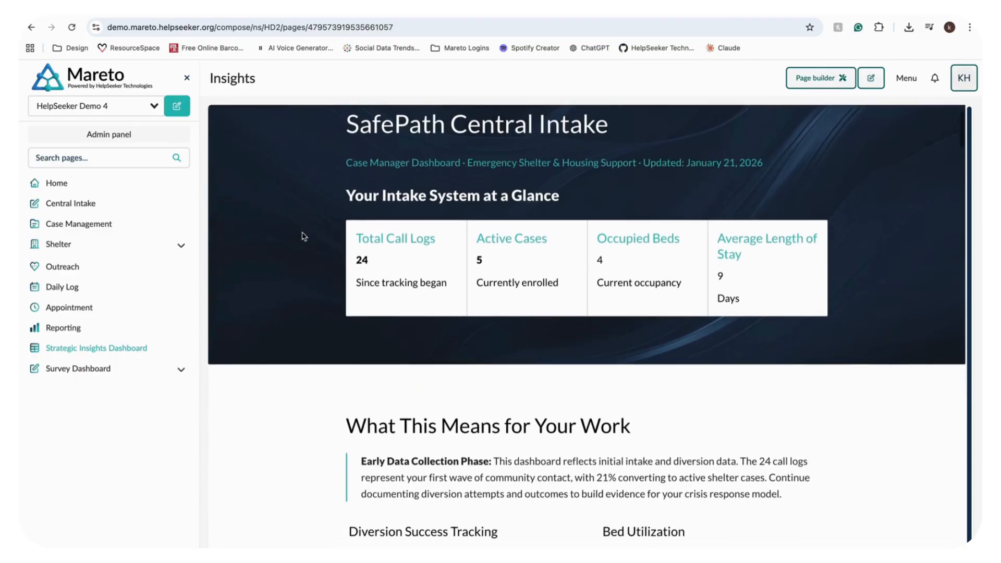
{"action": "scroll", "coordinate": [304, 236], "scroll_direction": "down", "scroll_amount": 5}
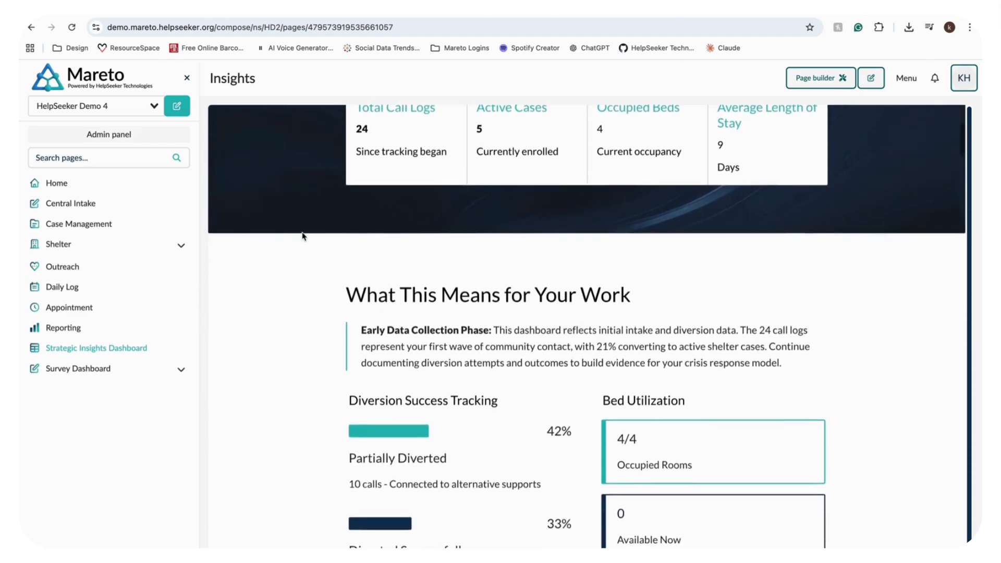
{"action": "scroll", "coordinate": [303, 236], "scroll_direction": "down", "scroll_amount": 5}
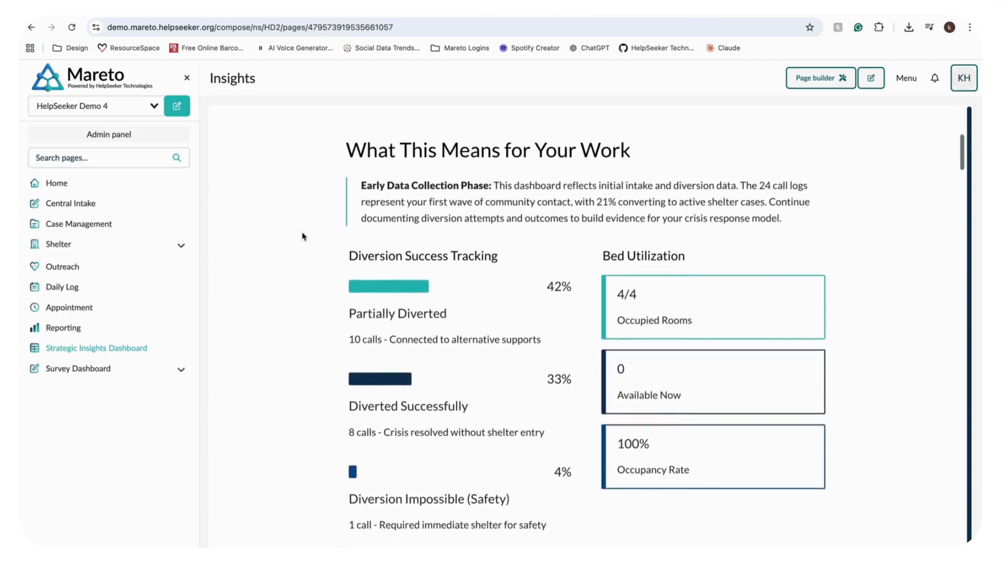
{"action": "scroll", "coordinate": [303, 236], "scroll_direction": "down", "scroll_amount": 1}
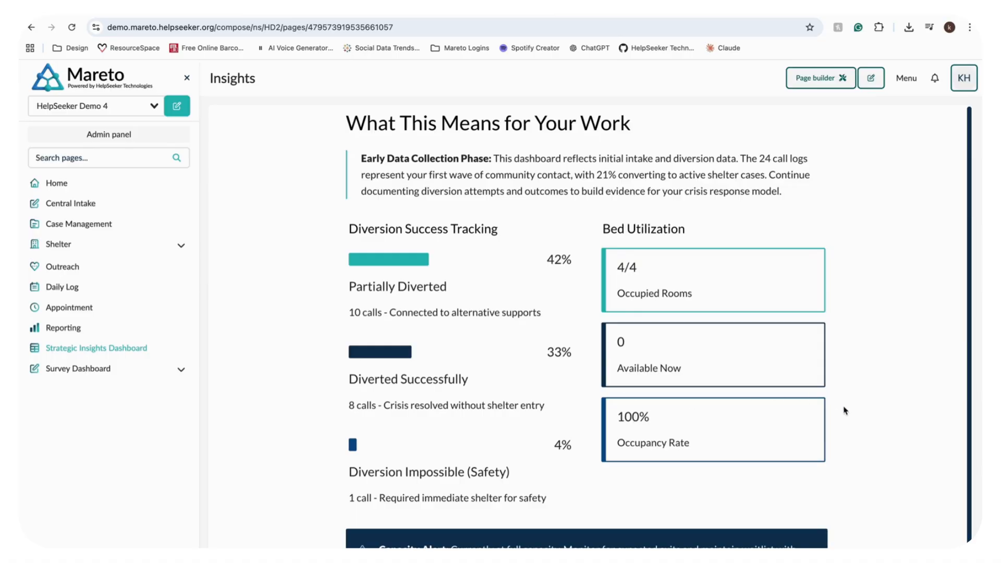
{"action": "scroll", "coordinate": [845, 411], "scroll_direction": "down", "scroll_amount": 5}
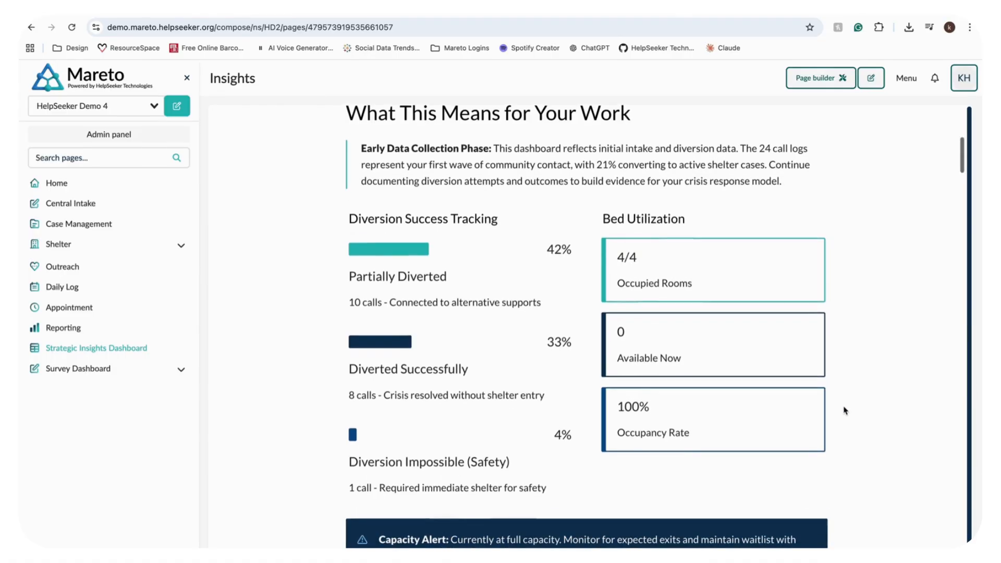
Step: Review the weekly action items, reasons for leaving, client demographics and service goals further down the Strategic Insights Dashboard
{"action": "scroll", "coordinate": [845, 411], "scroll_direction": "down", "scroll_amount": 12}
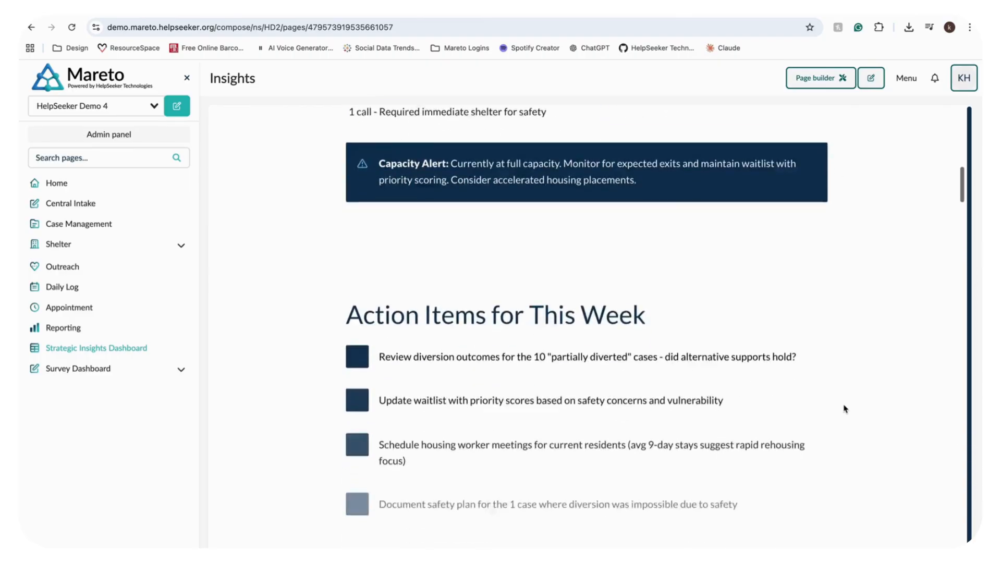
{"action": "scroll", "coordinate": [845, 401], "scroll_direction": "down", "scroll_amount": 13}
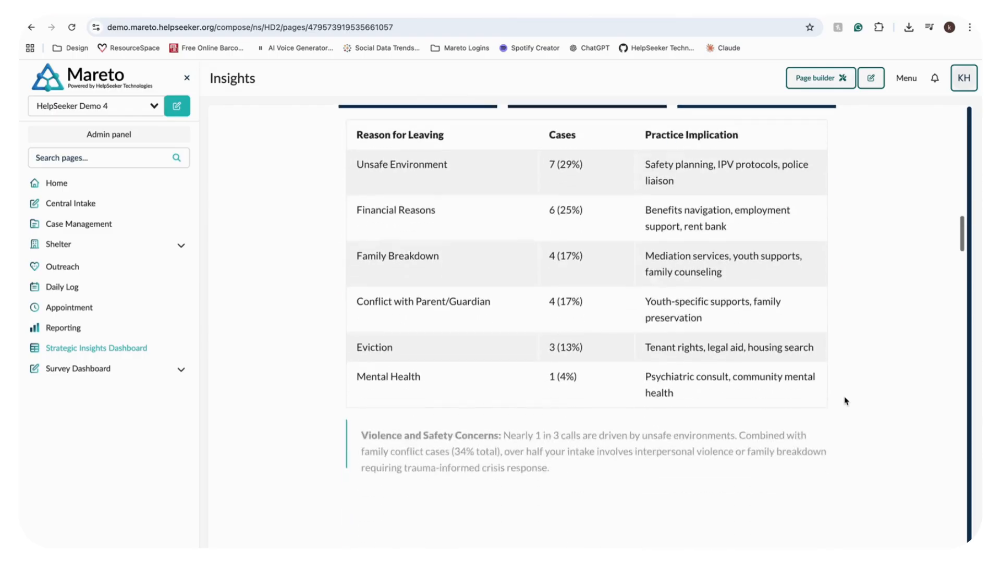
{"action": "scroll", "coordinate": [845, 401], "scroll_direction": "down", "scroll_amount": 1}
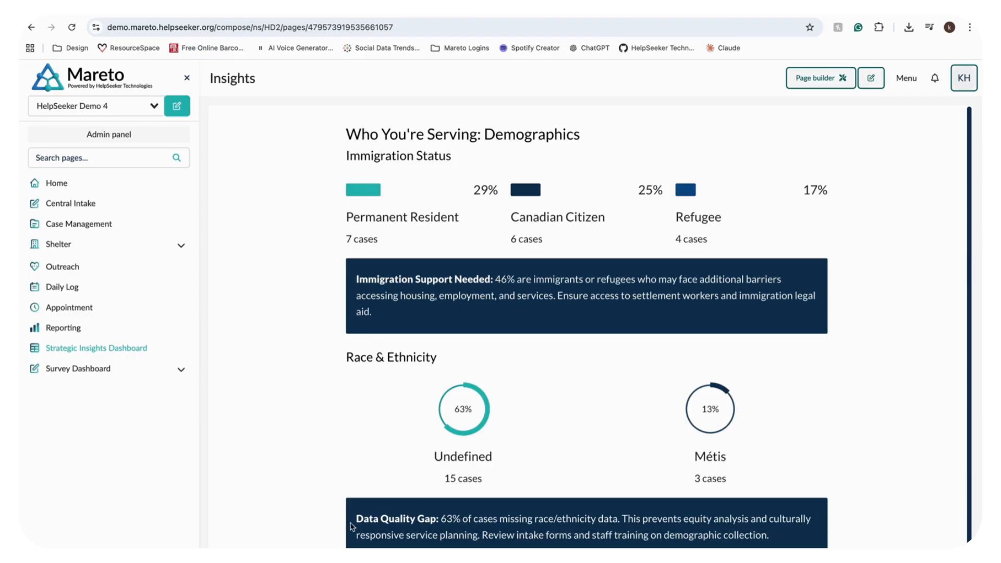
{"action": "scroll", "coordinate": [563, 330], "scroll_direction": "down", "scroll_amount": 10}
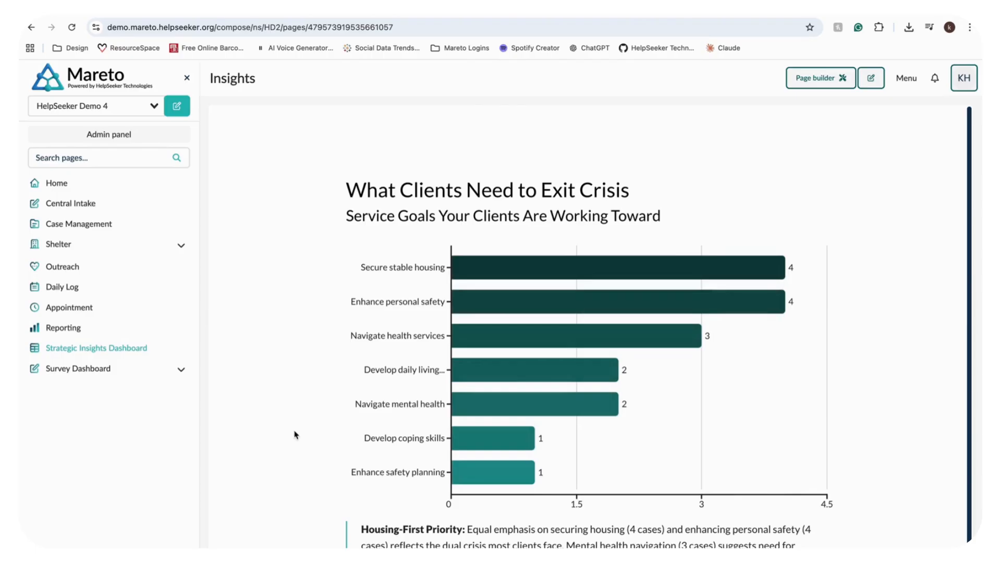
{"action": "scroll", "coordinate": [295, 435], "scroll_direction": "down", "scroll_amount": 2}
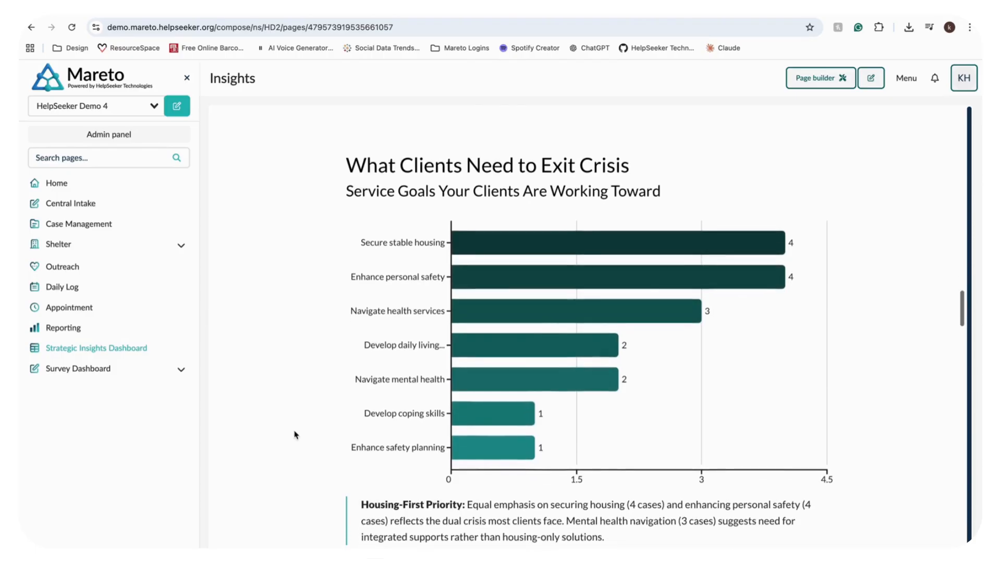
Step: Open the Survey Dashboard and examine the Mareto Satisfaction Survey questions and the response charts
{"action": "left_click", "coordinate": [118, 371]}
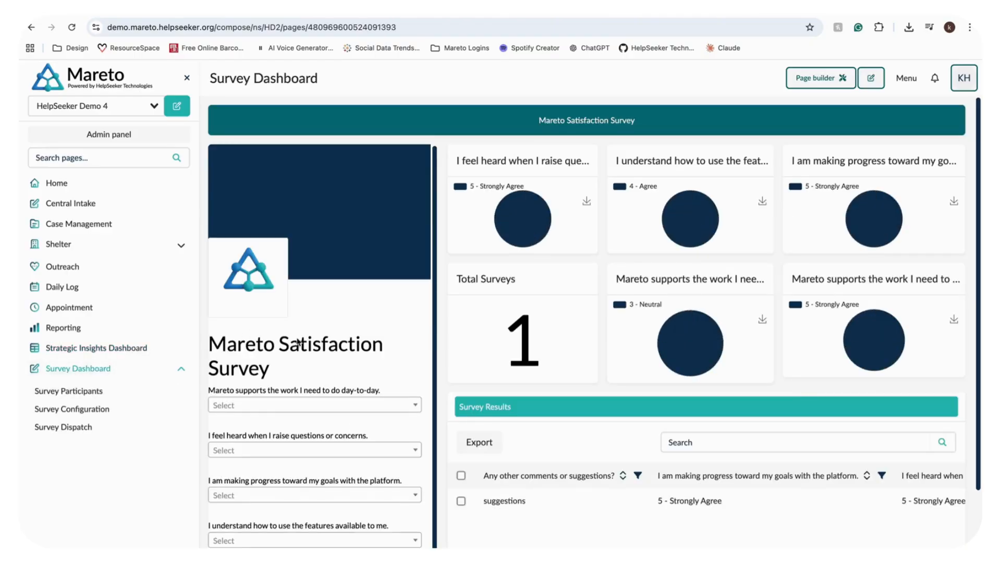
{"action": "scroll", "coordinate": [301, 344], "scroll_direction": "down", "scroll_amount": 3}
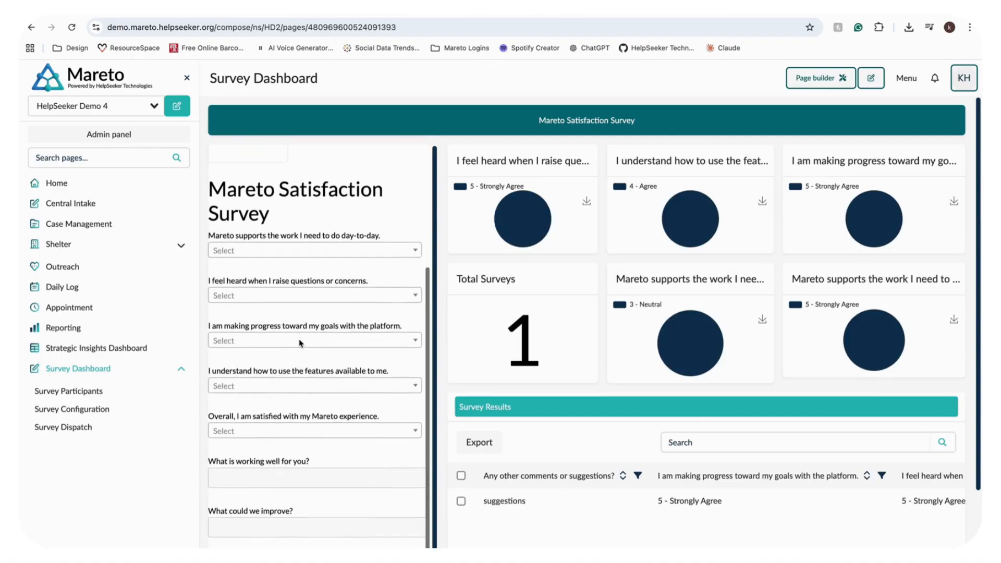
{"action": "scroll", "coordinate": [300, 343], "scroll_direction": "up", "scroll_amount": 3}
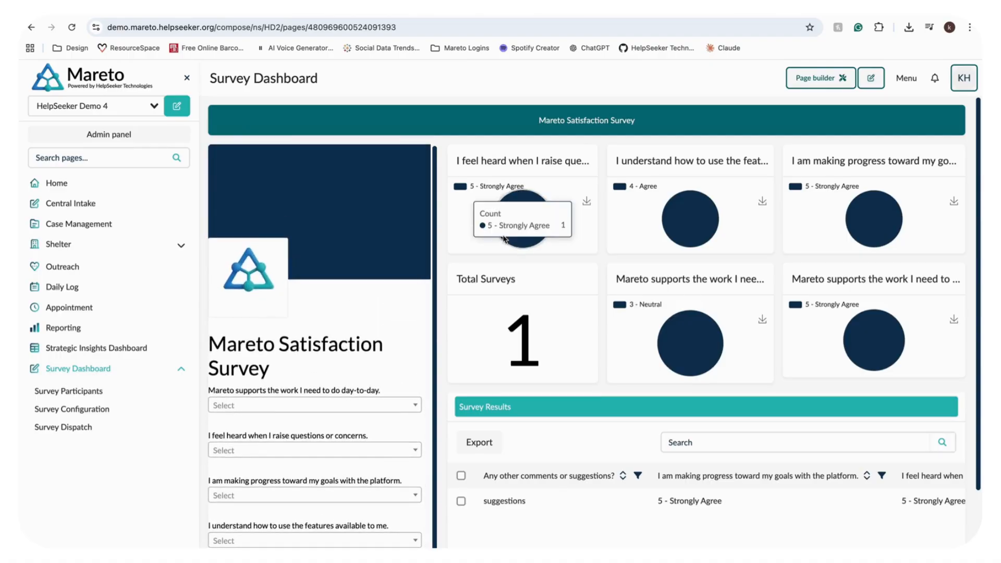
{"action": "mouse_move", "coordinate": [688, 215]}
{"action": "mouse_move", "coordinate": [873, 223]}
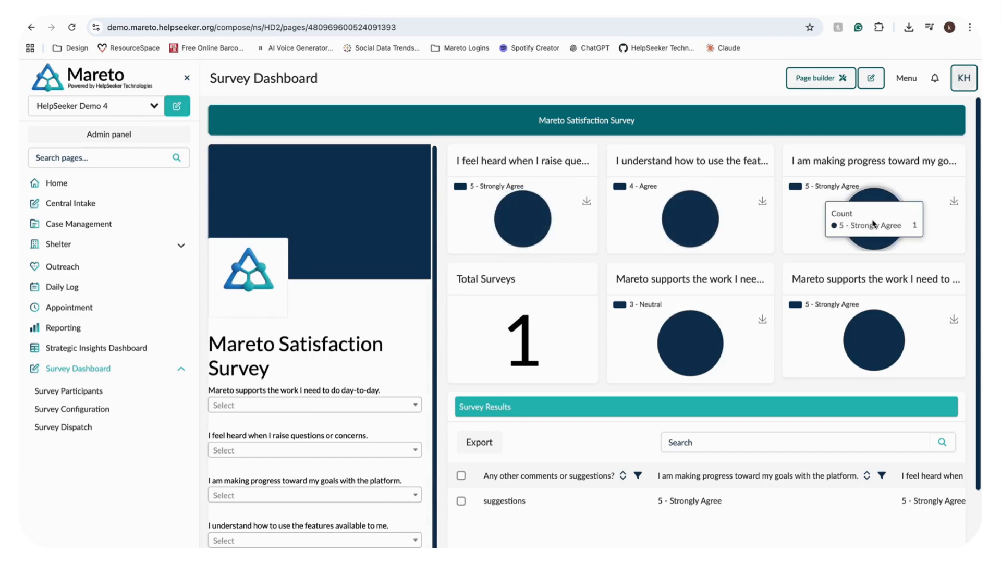
{"action": "mouse_move", "coordinate": [879, 333]}
{"action": "mouse_move", "coordinate": [693, 354]}
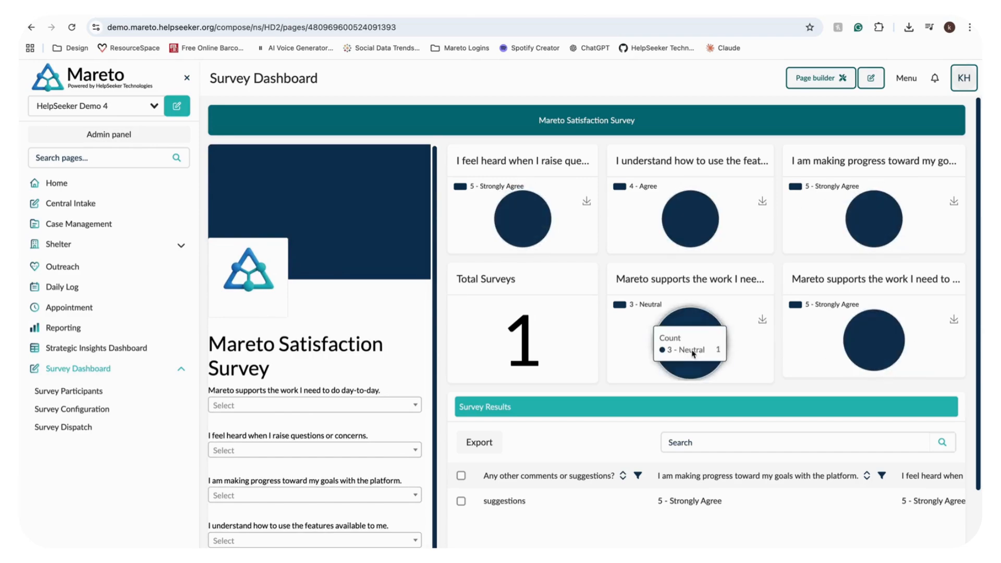